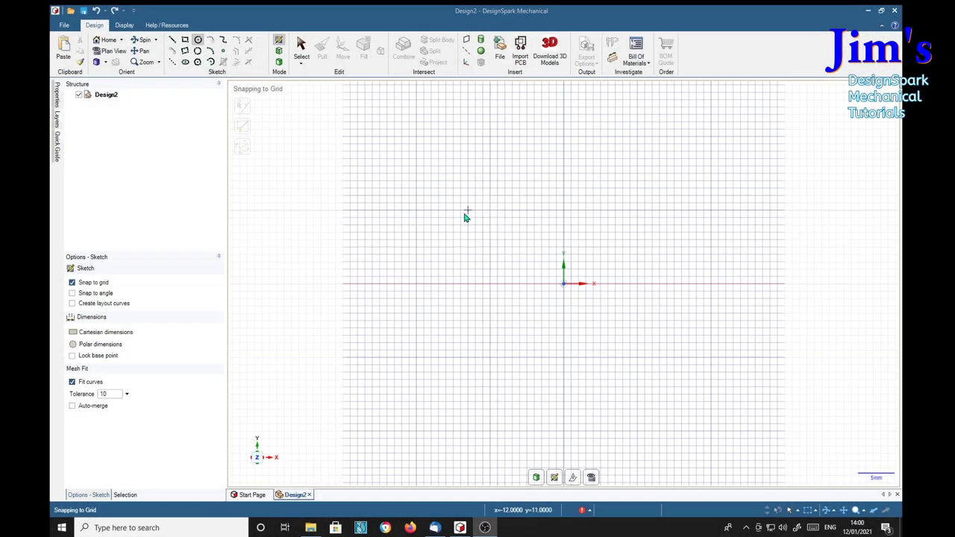
Rename the top-level design item Design2 to 'Lampshade shape' from the Structure tree
left_click(106, 97)
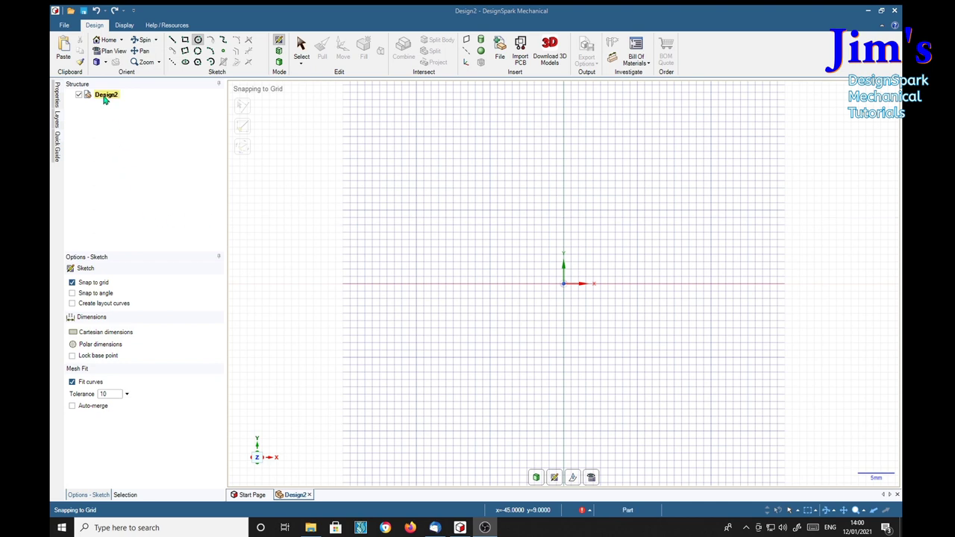
right_click(105, 100)
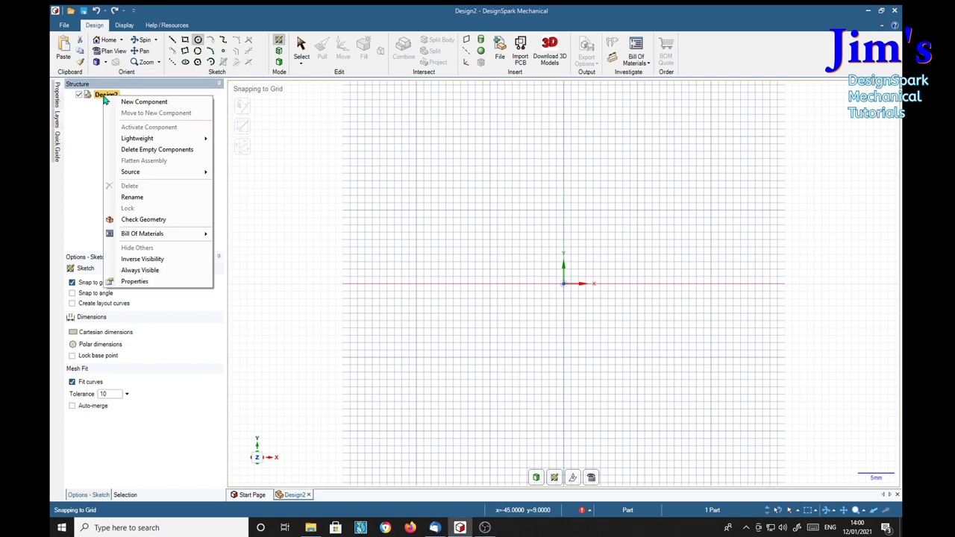
left_click(137, 198)
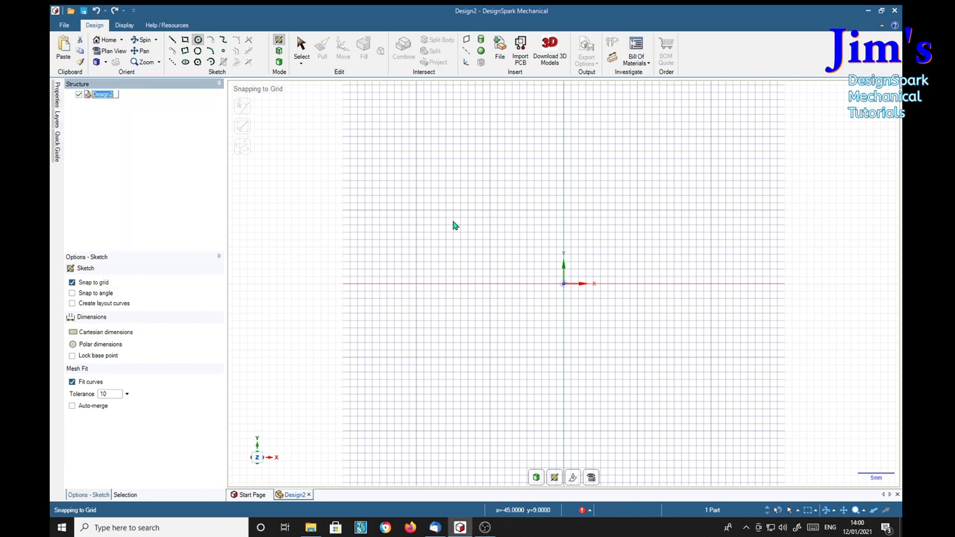
type("Lampshade shape")
Confirm the new name and sketch a 200 mm diameter circle centred on the origin
key("Return")
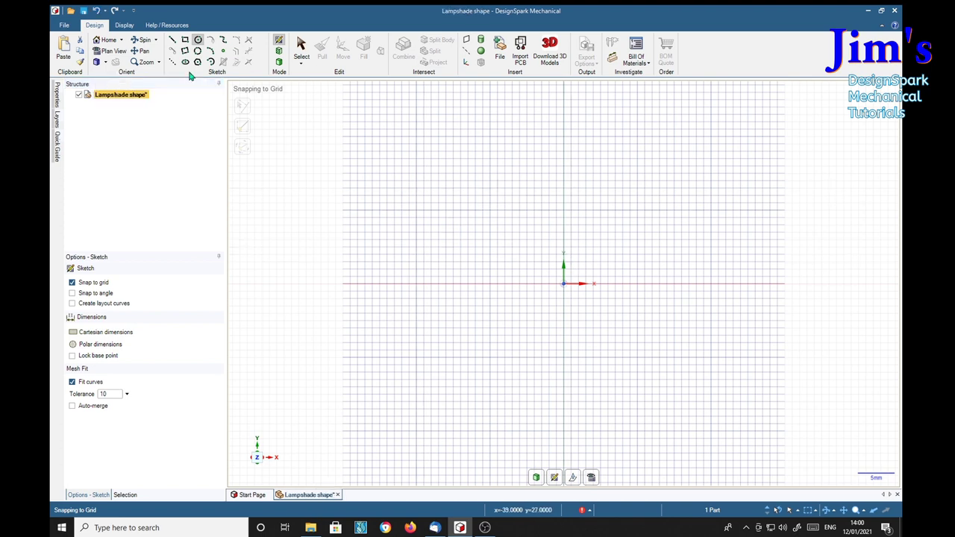
left_click(563, 284)
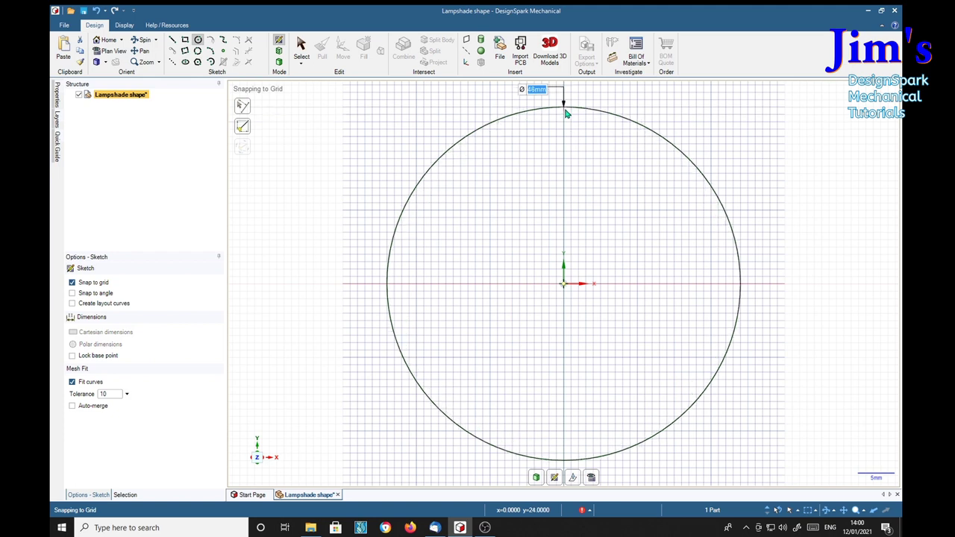
type("200")
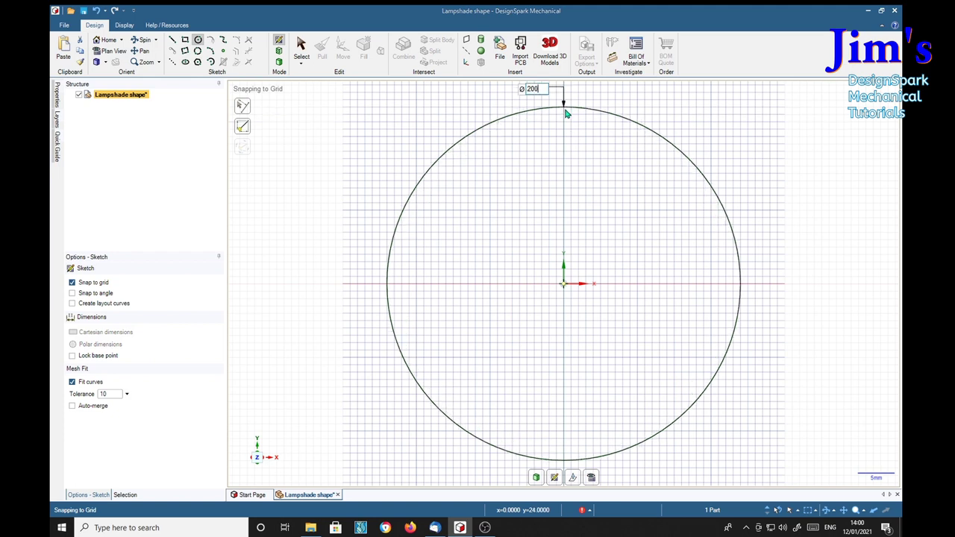
key("Return")
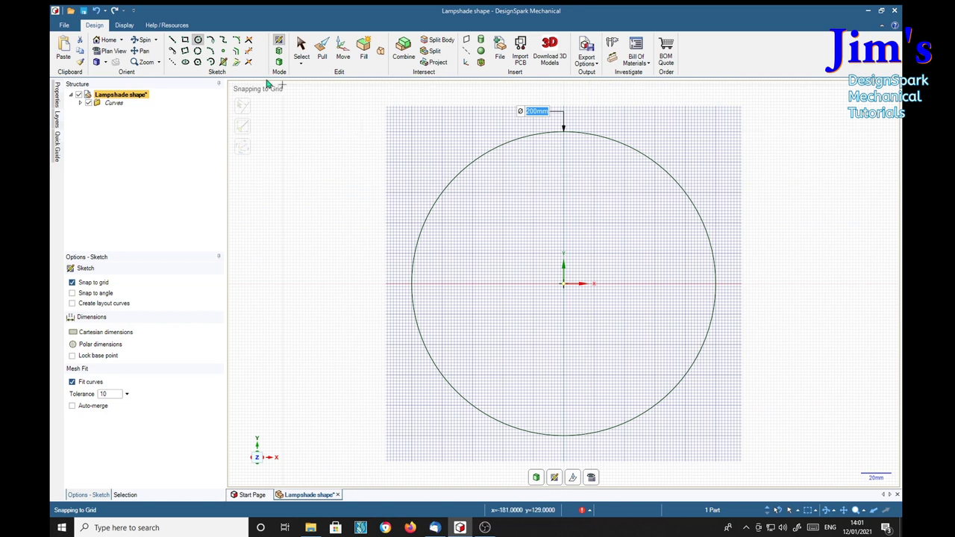
Draw a 110 mm vertical line up from the circle's centre and set it as the mirror line
left_click(173, 40)
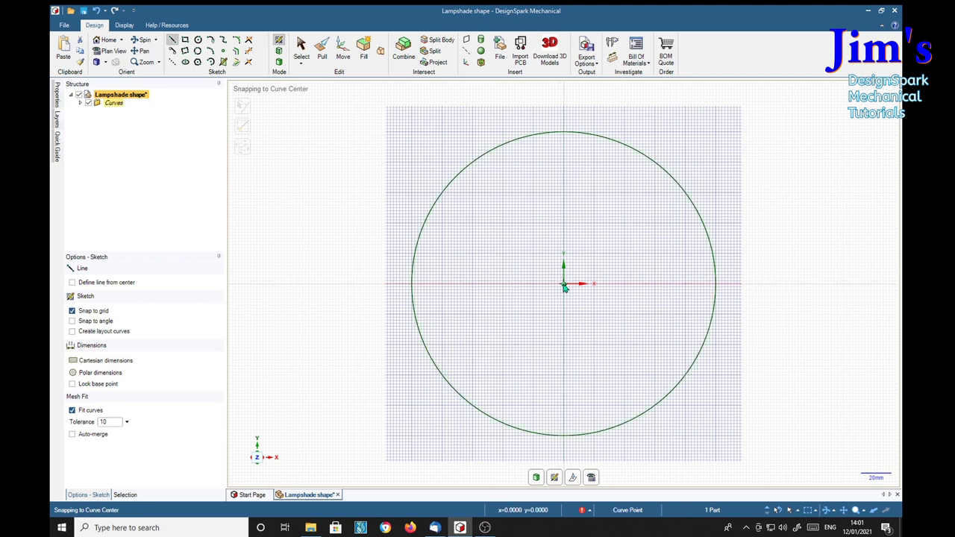
left_click(563, 284)
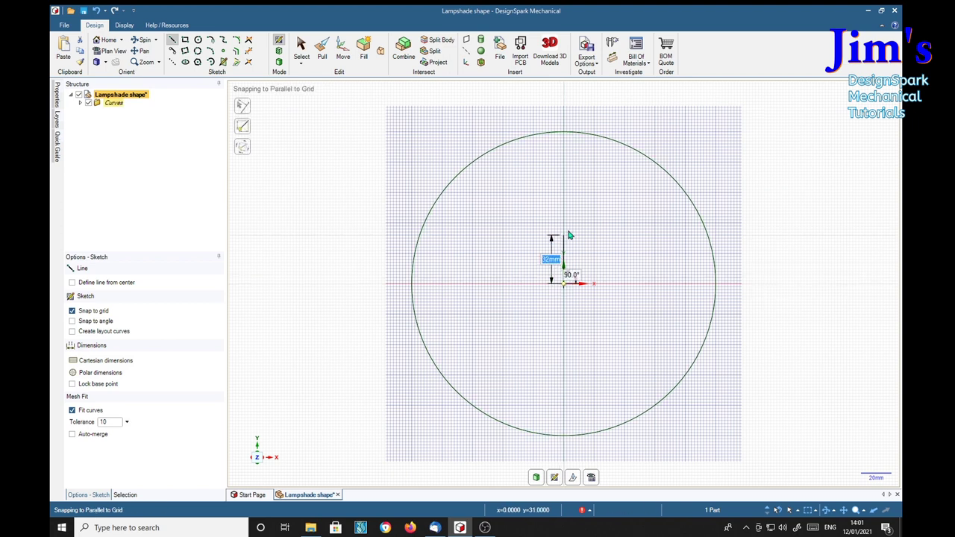
left_click(565, 120)
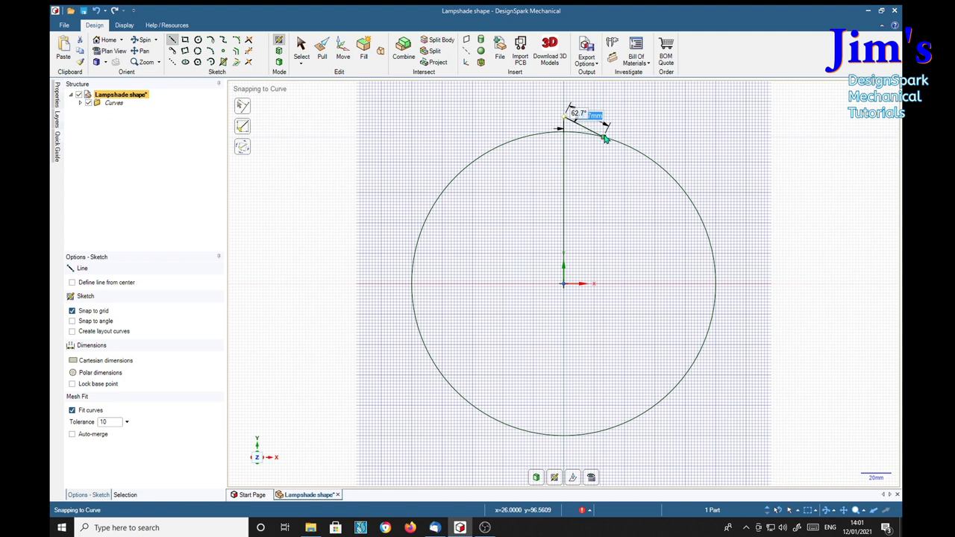
right_click(565, 191)
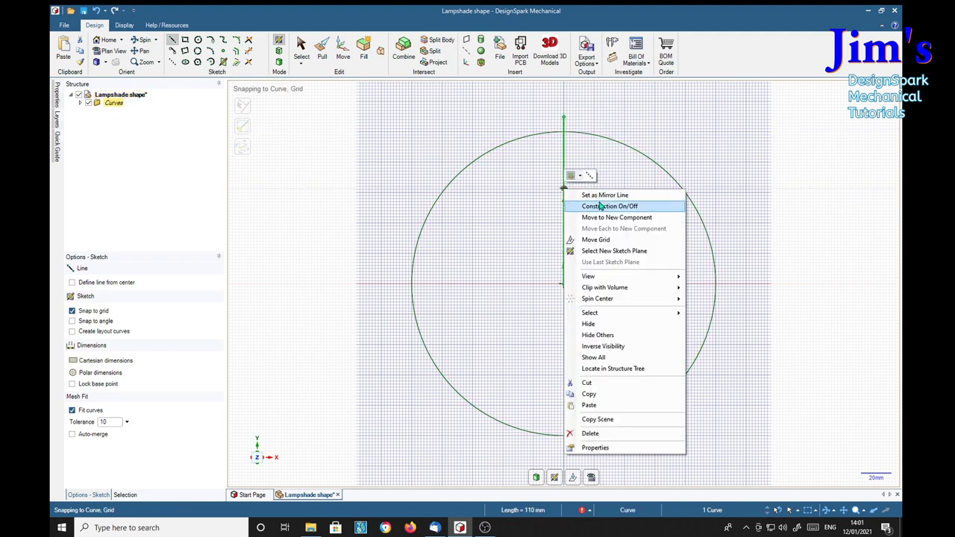
left_click(604, 195)
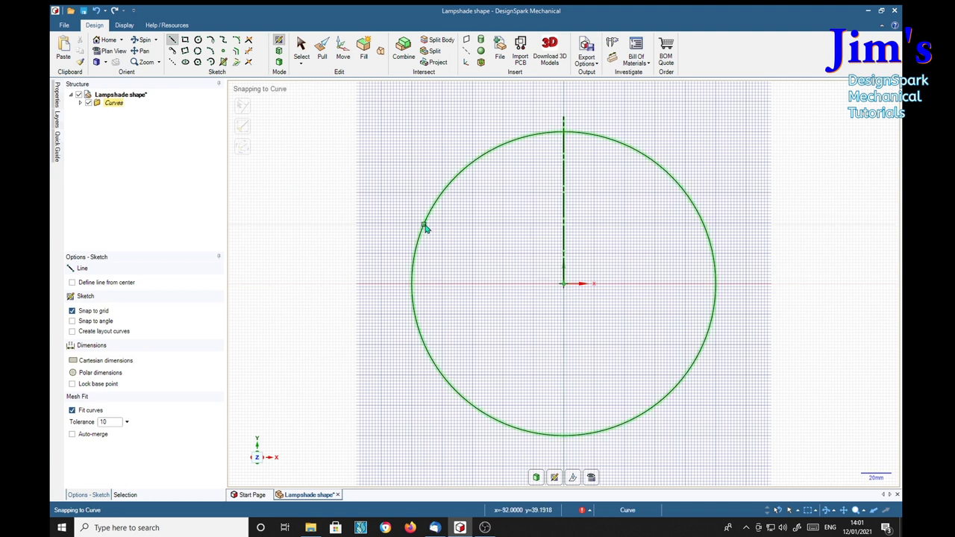
Draw a 100 mm line from the origin at 120°, mirrored across the vertical line
left_click(563, 284)
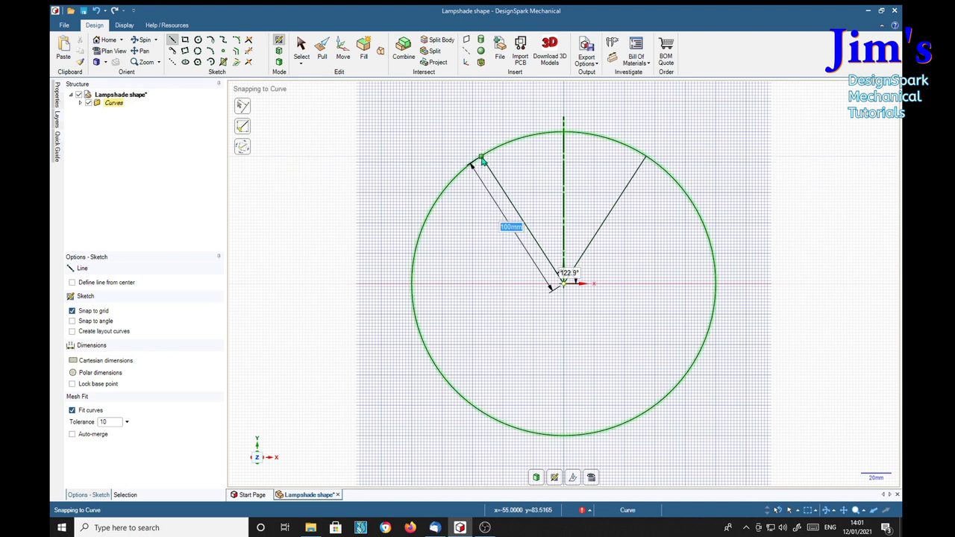
key("Tab")
type("12")
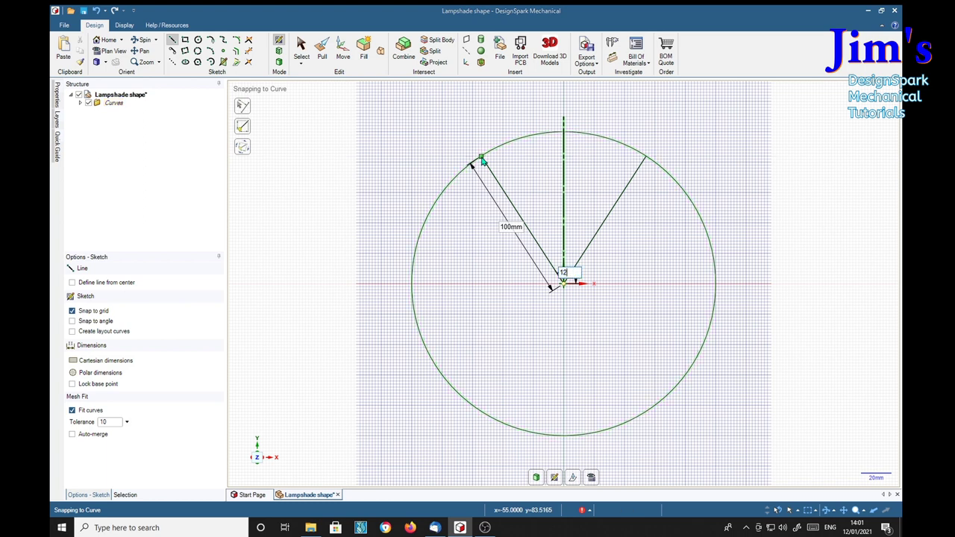
type("0")
key("Return")
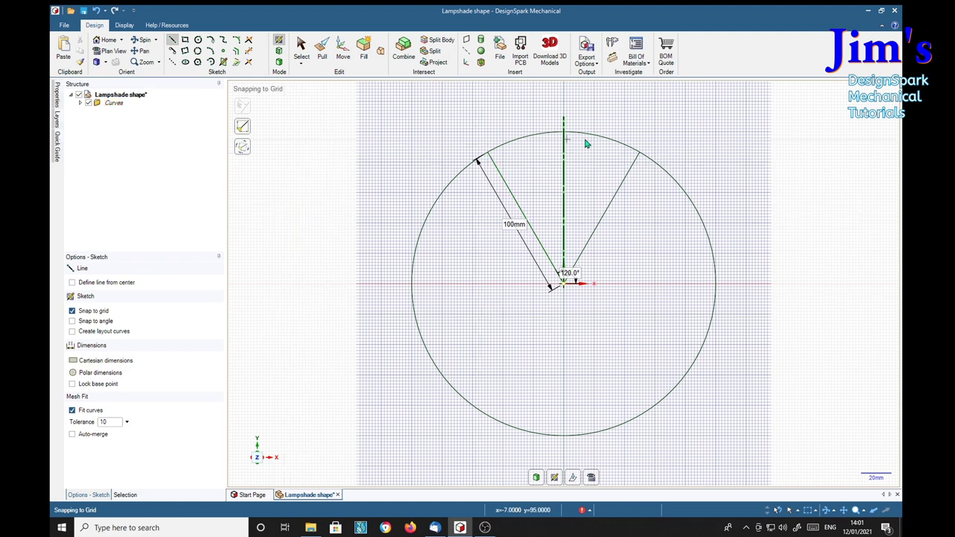
middle_click_drag(729, 112, 716, 206, "shift")
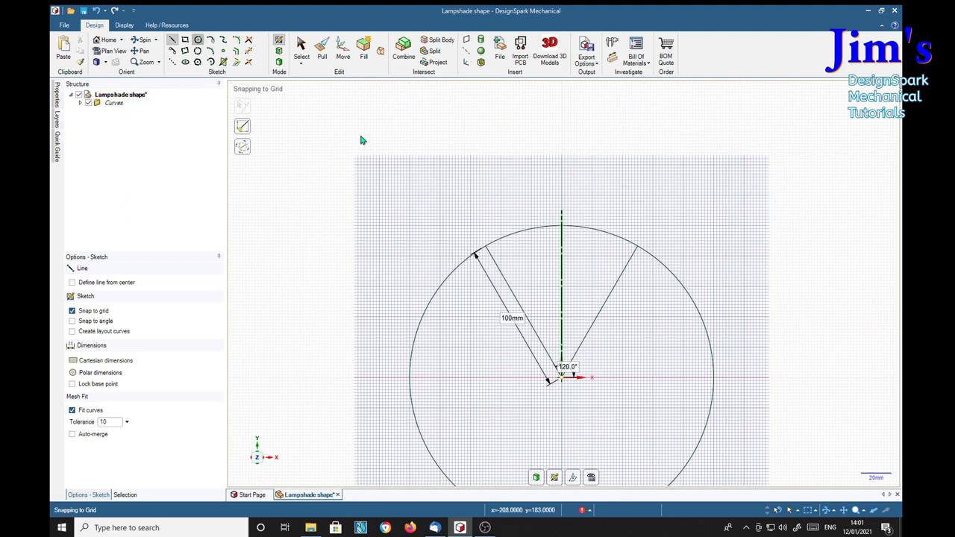
Add a 54 mm diameter circle centred on the big circle's top point
key("Escape")
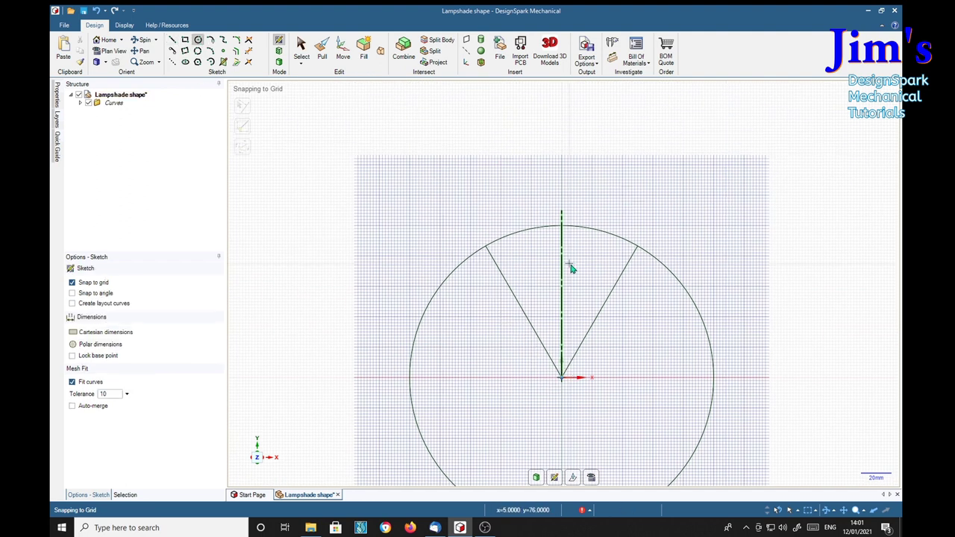
left_click(562, 226)
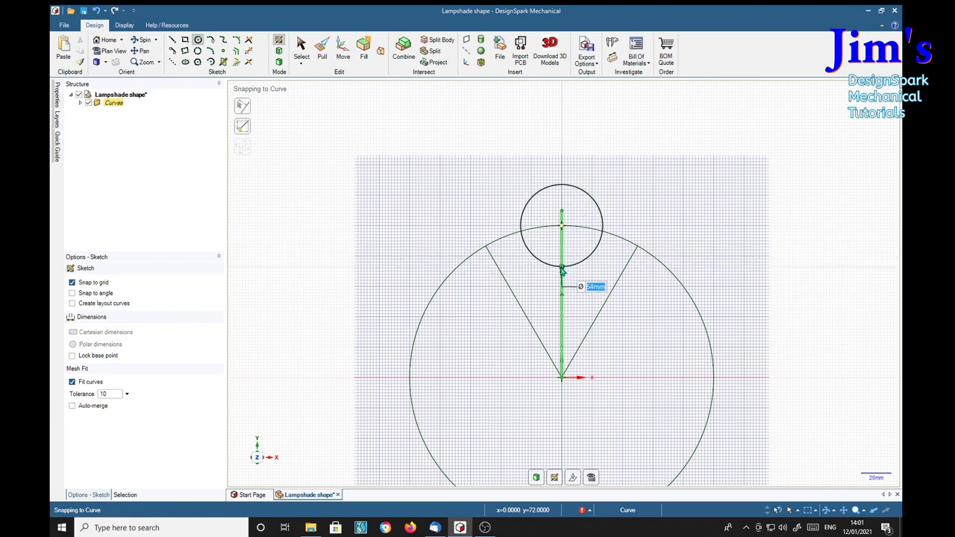
left_click(561, 269)
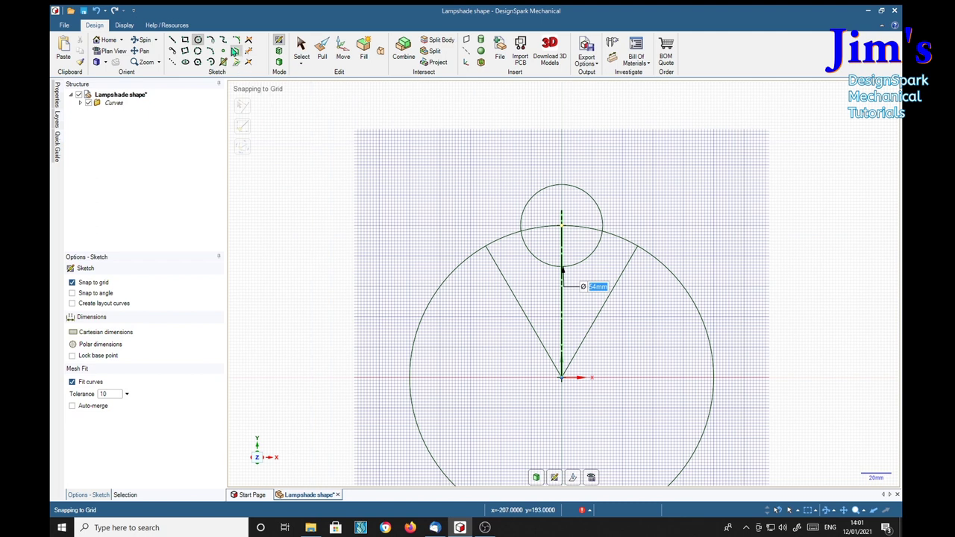
left_click(223, 41)
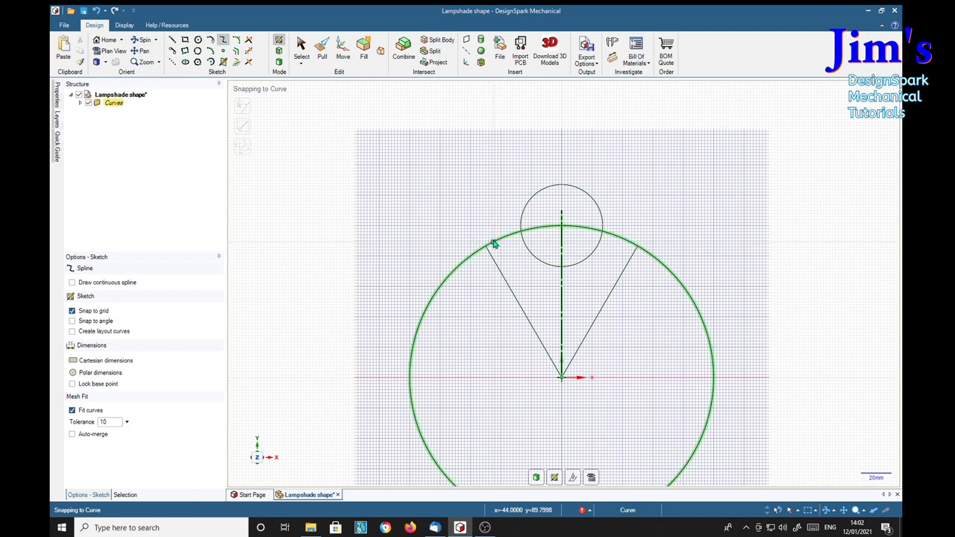
Sketch a spline from the 120° line's outer end through a bend point to the small circle's top
scroll(494, 244, "up", 3)
scroll(495, 247, "up", 3)
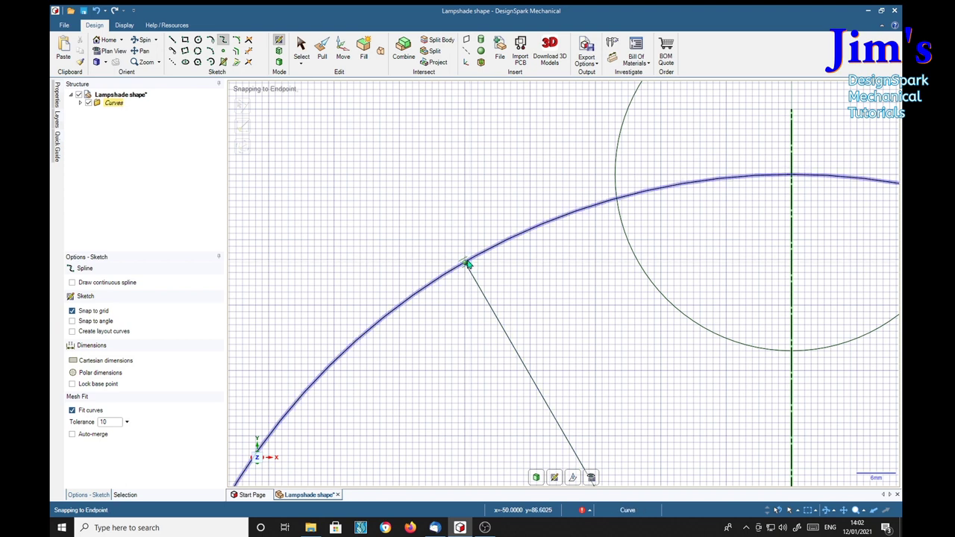
left_click(466, 262)
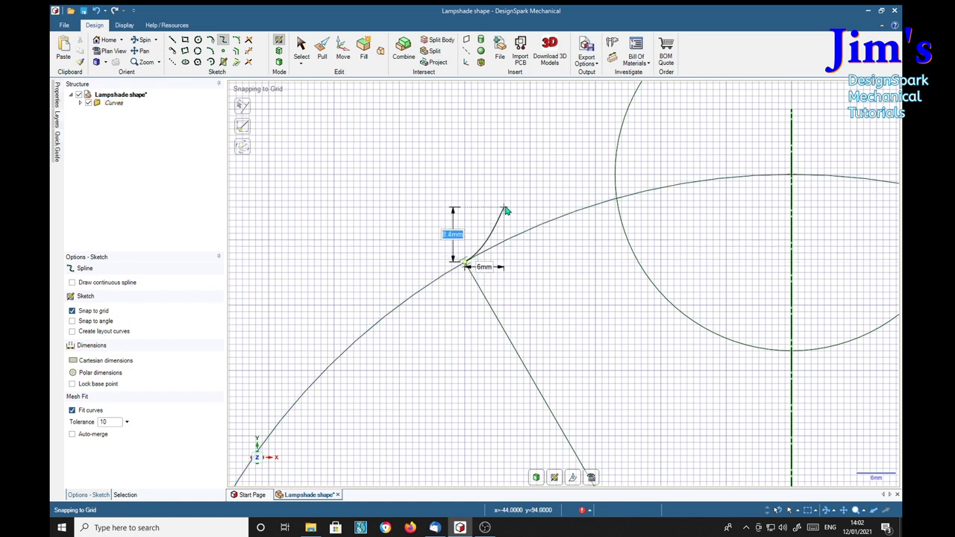
middle_click_drag(535, 147, 398, 276, "shift")
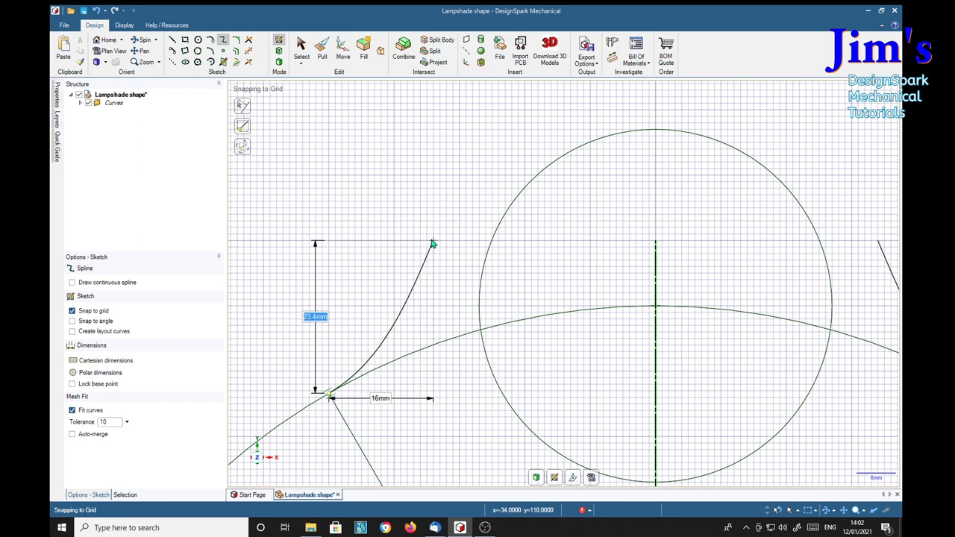
left_click(432, 244)
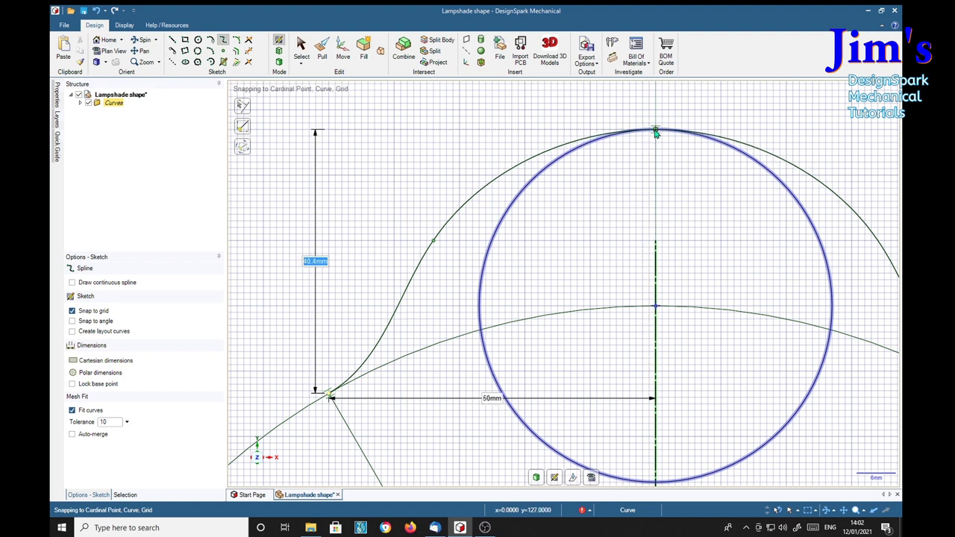
double_click(656, 132)
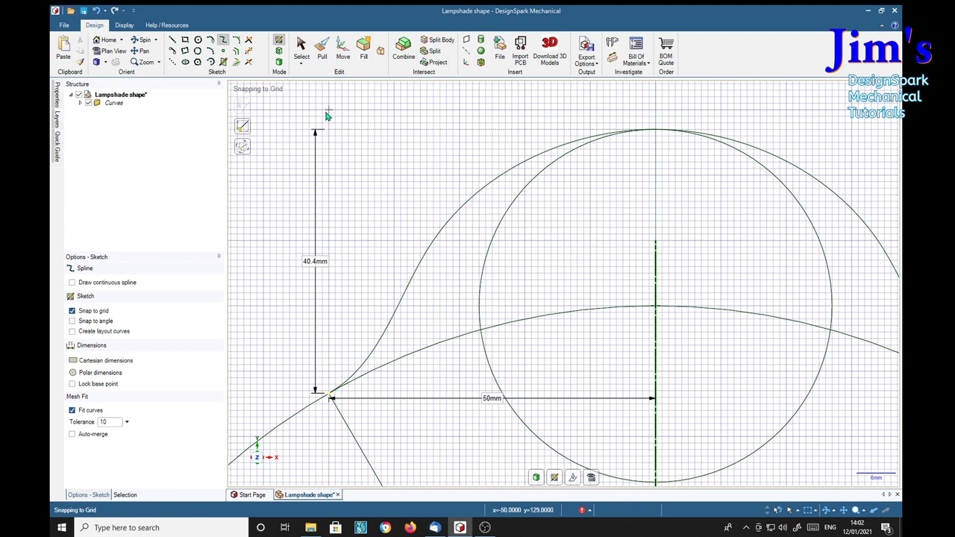
Trim the unwanted small- and big-circle arcs and the vertical centre line from the profile
left_click(248, 50)
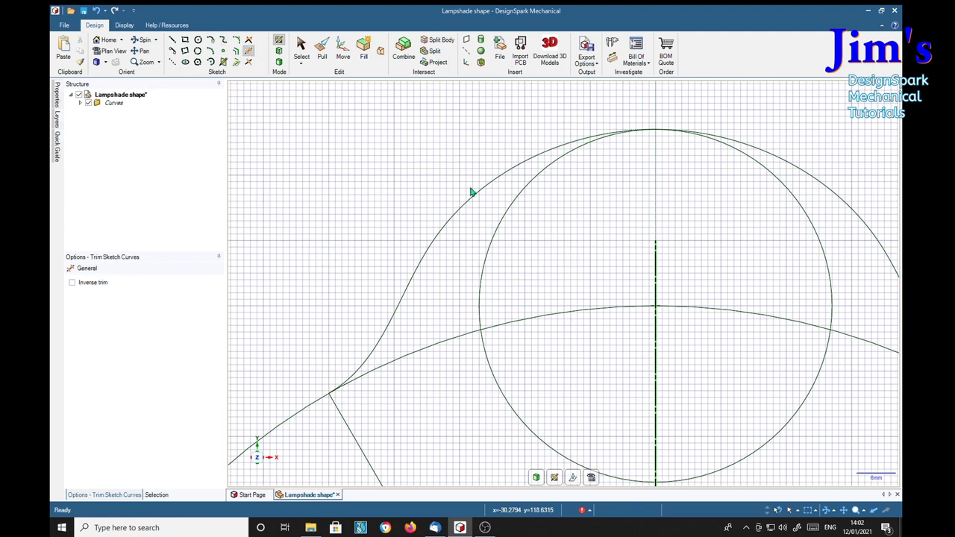
left_click(531, 189)
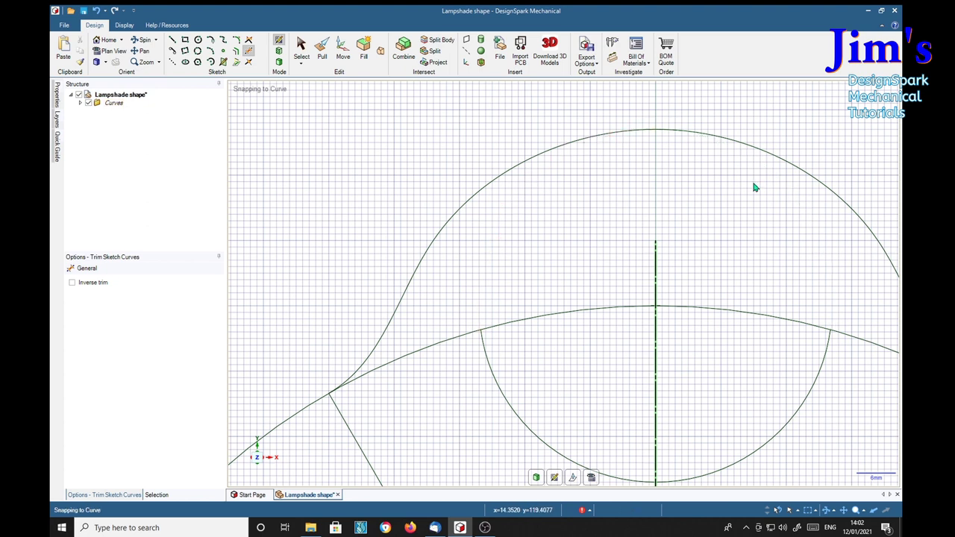
left_click(816, 379)
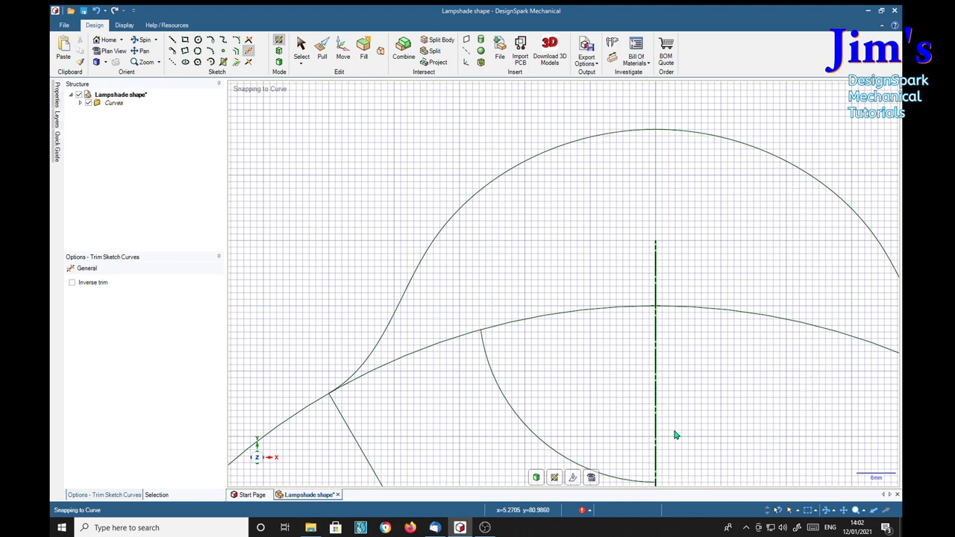
left_click(535, 440)
scroll(556, 427, "down", 3)
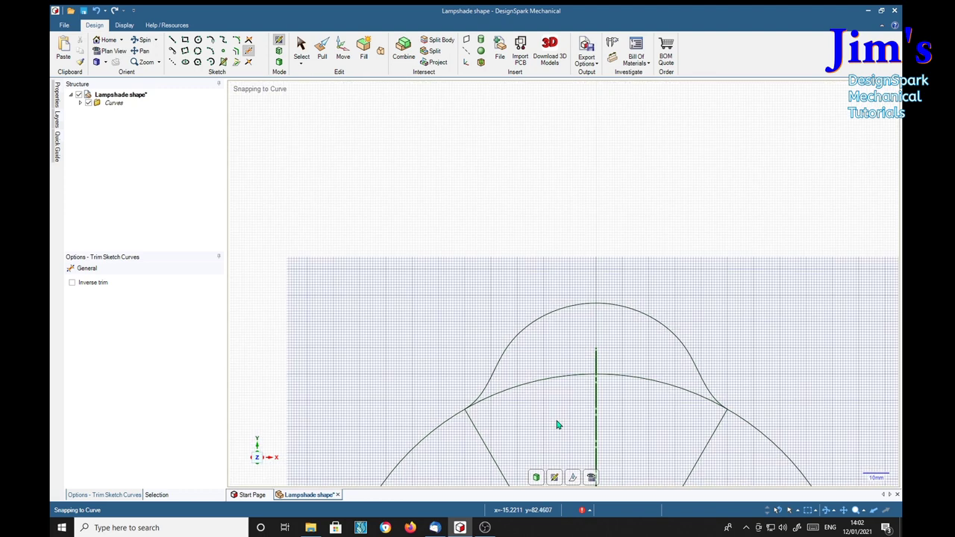
scroll(488, 339, "down", 3)
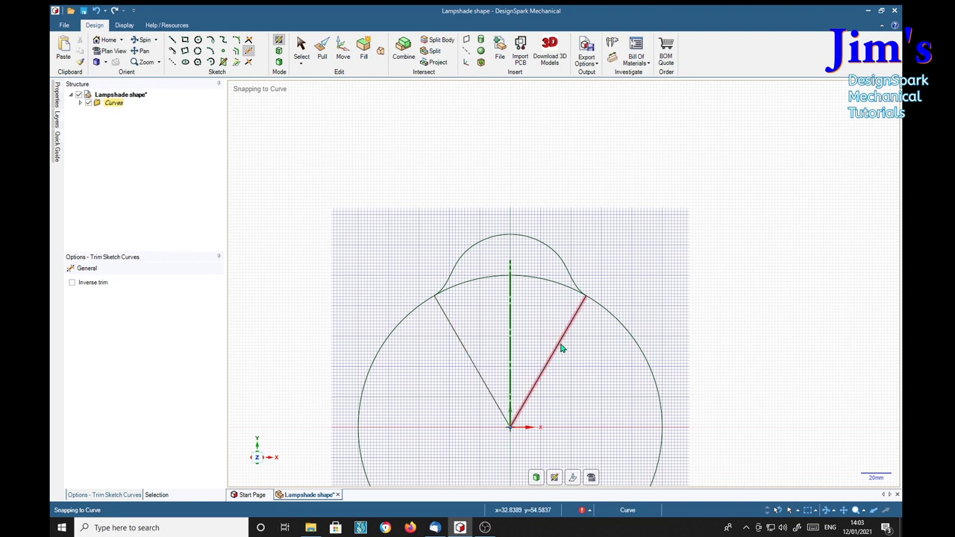
left_click(512, 334)
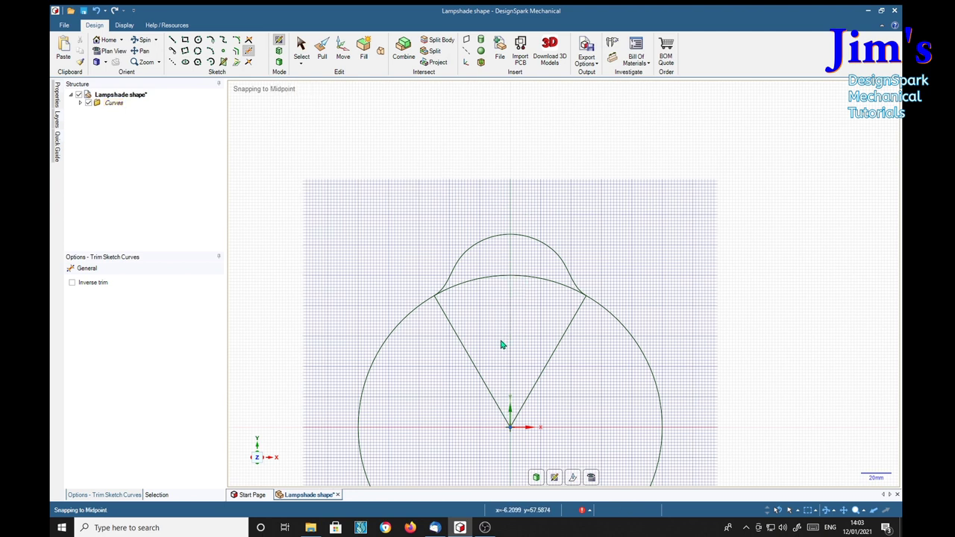
left_click(491, 284)
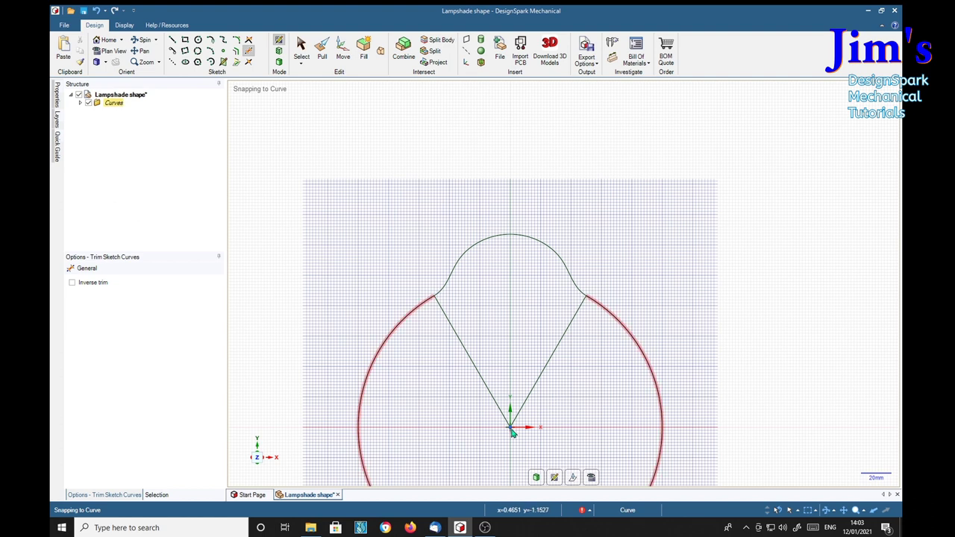
middle_click_drag(592, 408, 628, 295, "shift")
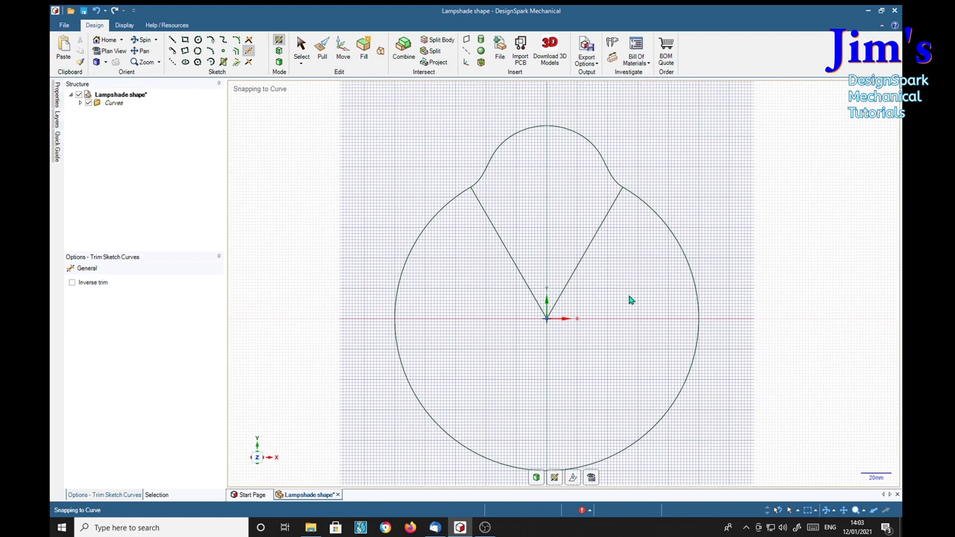
left_click(420, 242)
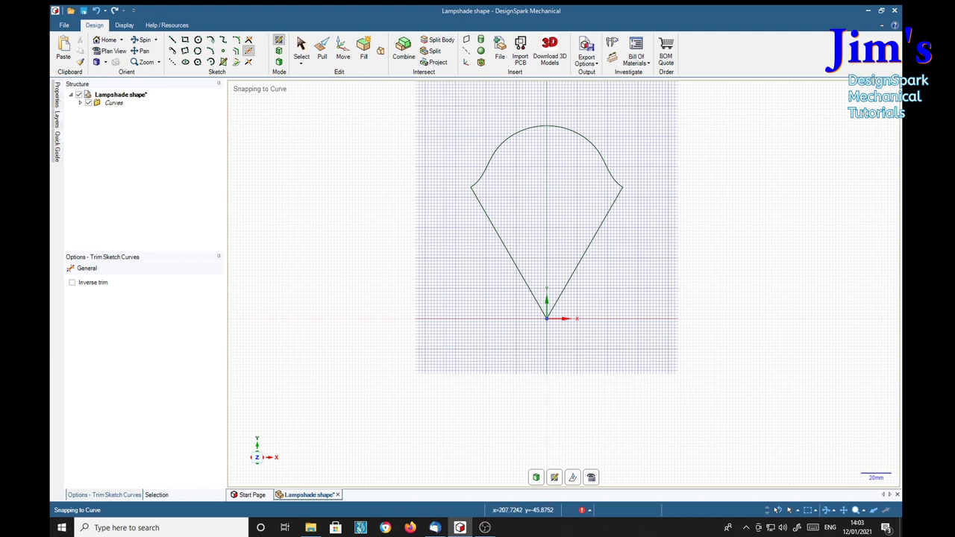
Box-select the four lobe curves for moving, with the pivot placed on the bottom vertex
left_click(301, 46)
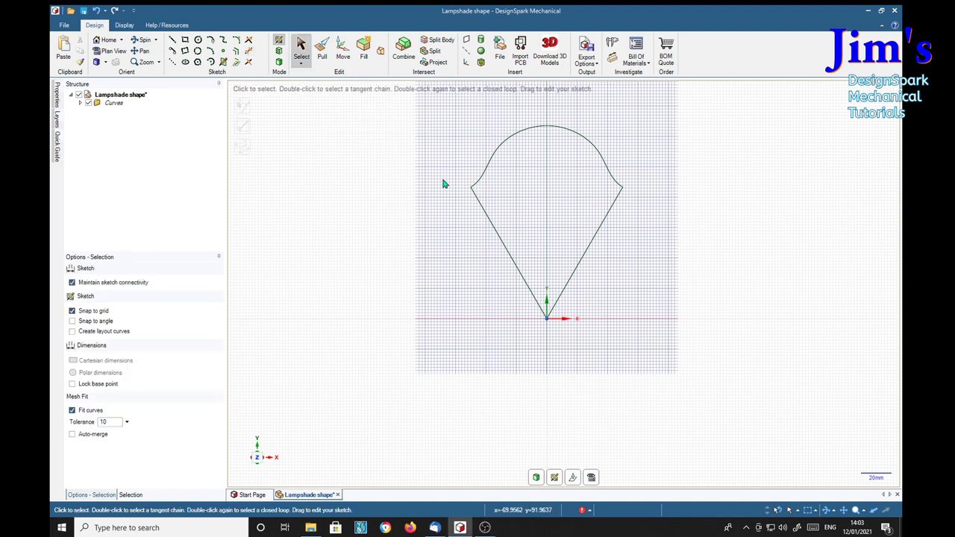
mouse_move(434, 114)
left_mouse_down()
mouse_move(498, 250)
mouse_move(722, 320)
left_mouse_up()
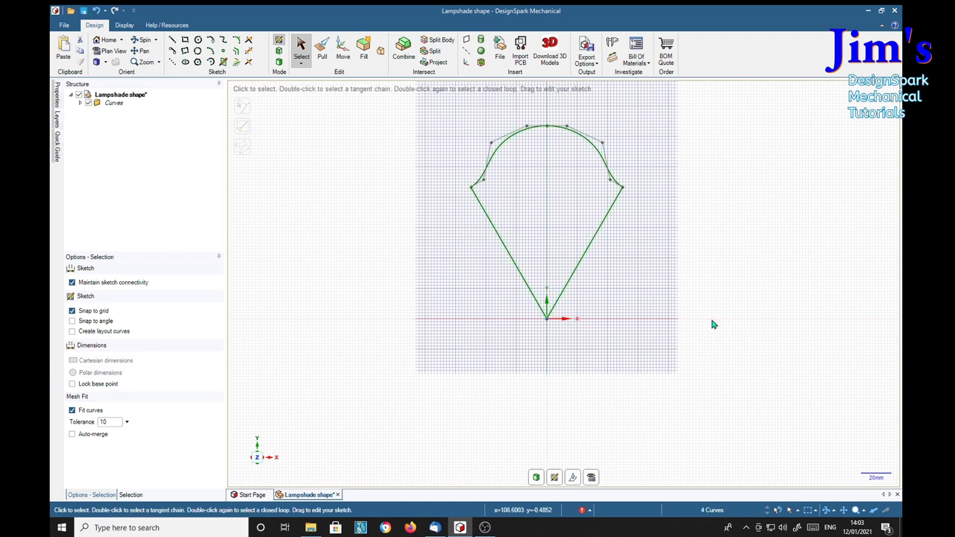
left_click(343, 49)
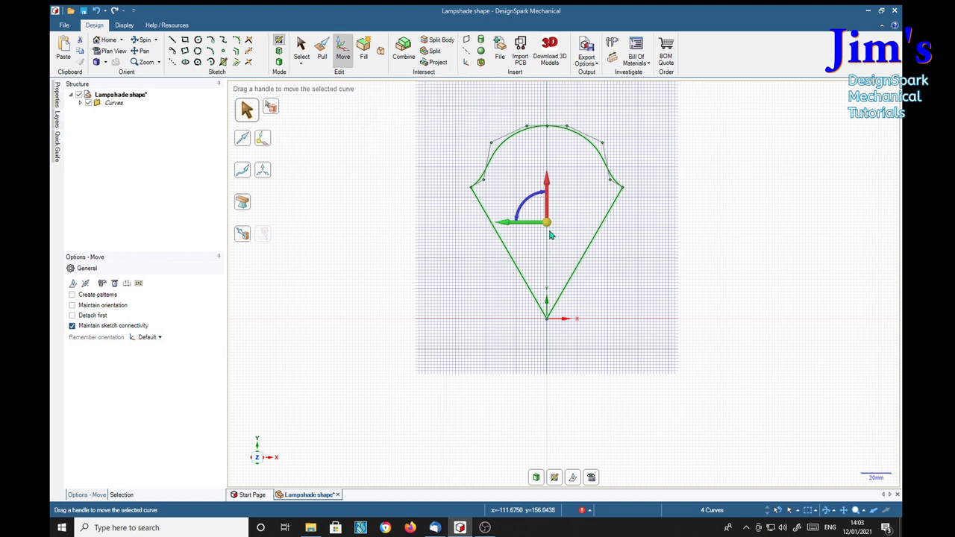
left_click_drag(546, 222, 547, 319)
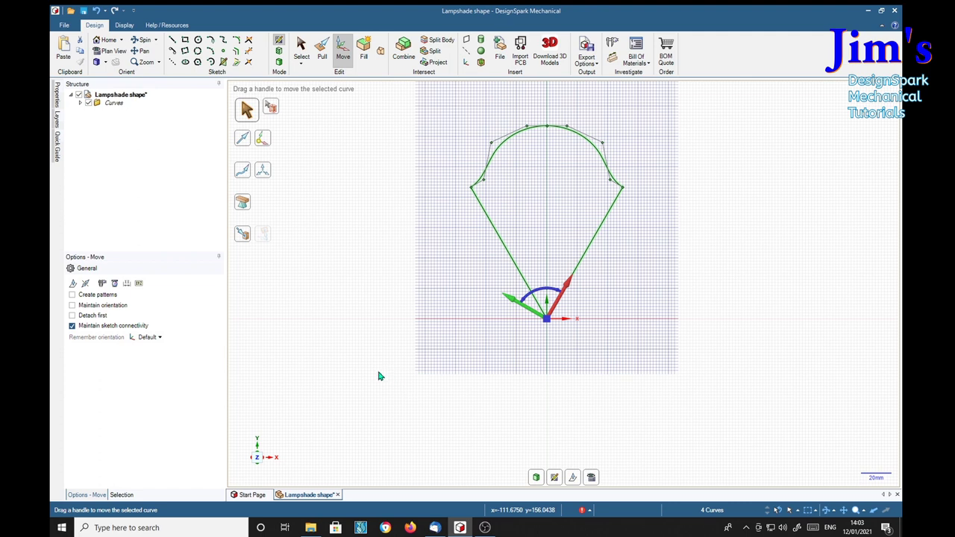
Pattern the lobe into 6 rotated copies, 60° apart, around the bottom pivot
left_click(72, 295)
left_click_drag(546, 291, 521, 298)
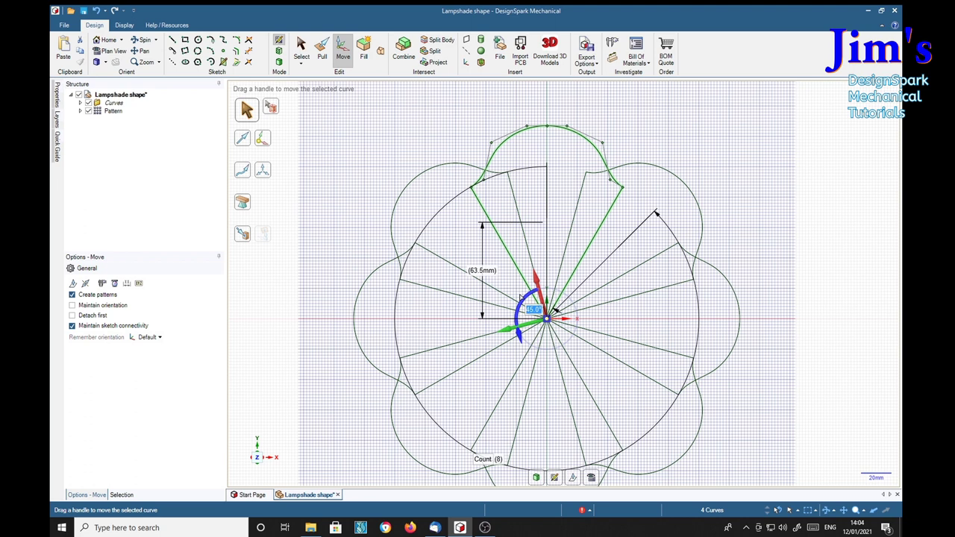
left_click_drag(521, 298, 521, 297)
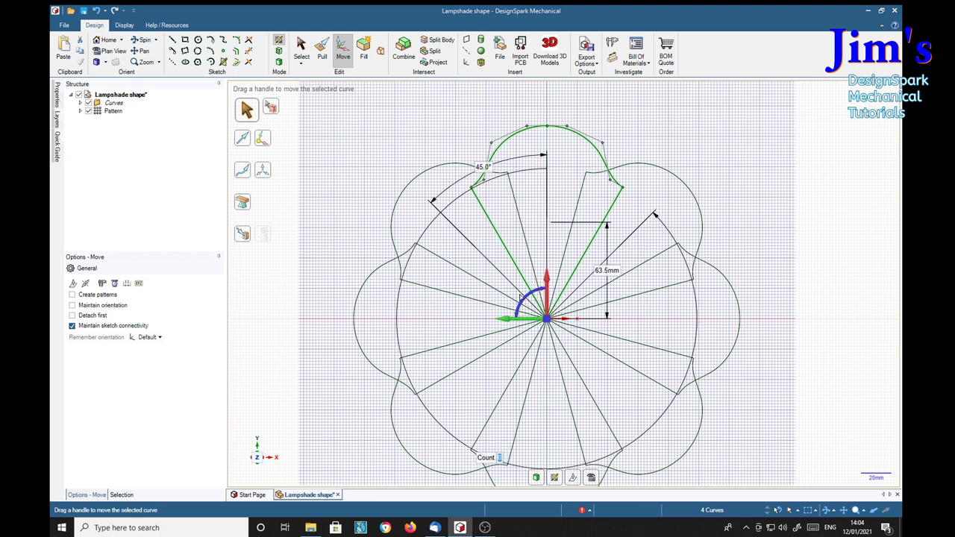
type("6")
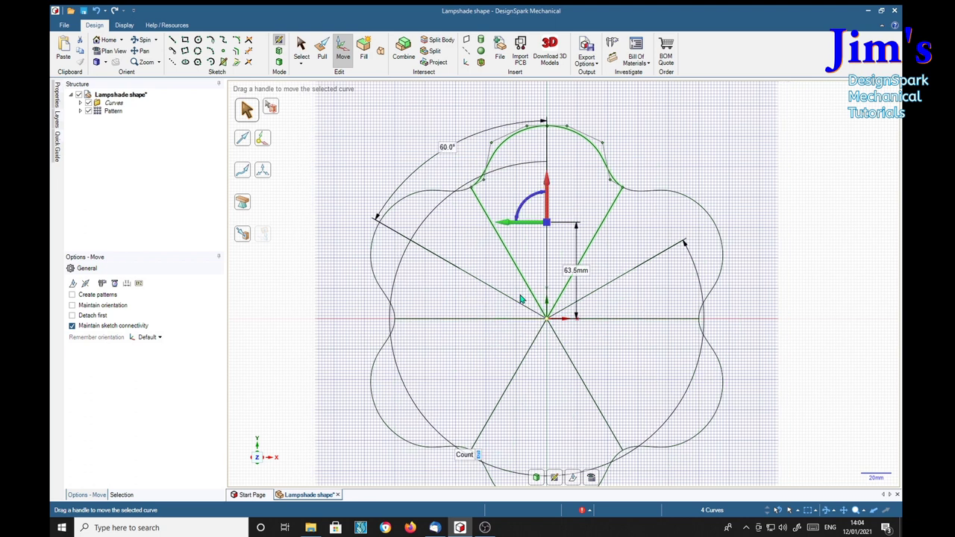
left_click(813, 152)
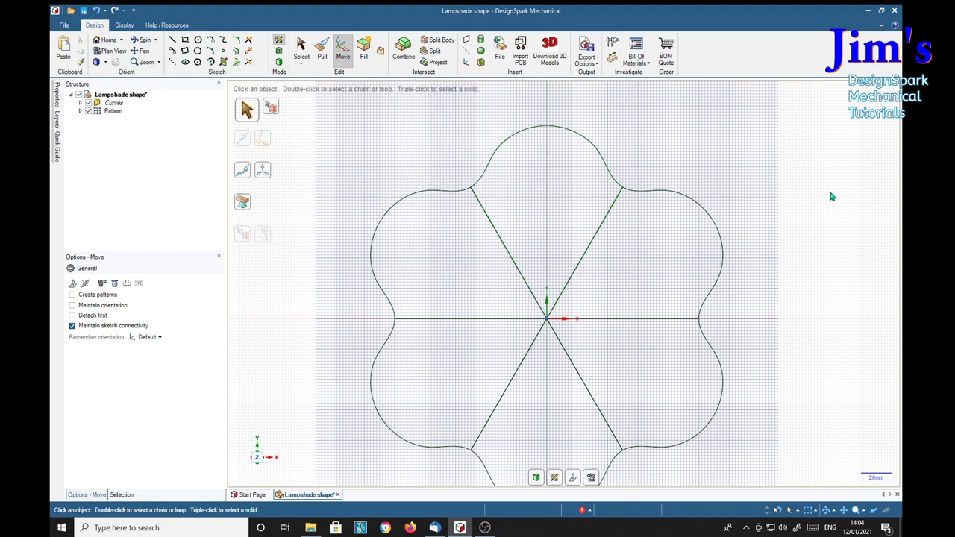
Exit the sketch to fill the six-lobed outline as a surface and view it obliquely
key("d")
middle_click_drag(814, 305, 816, 243)
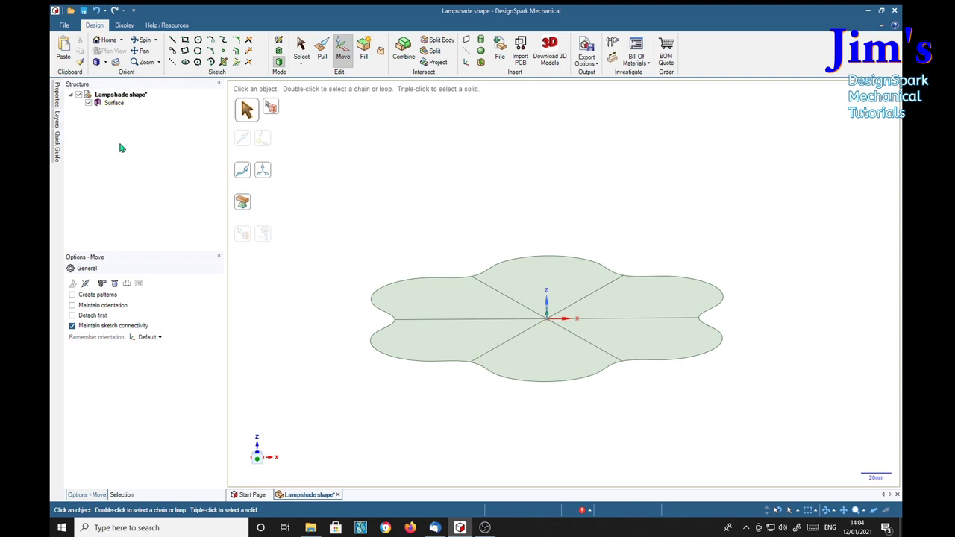
Copy the six-lobed surface 39.9mm upward along the Z axis
left_click(113, 103)
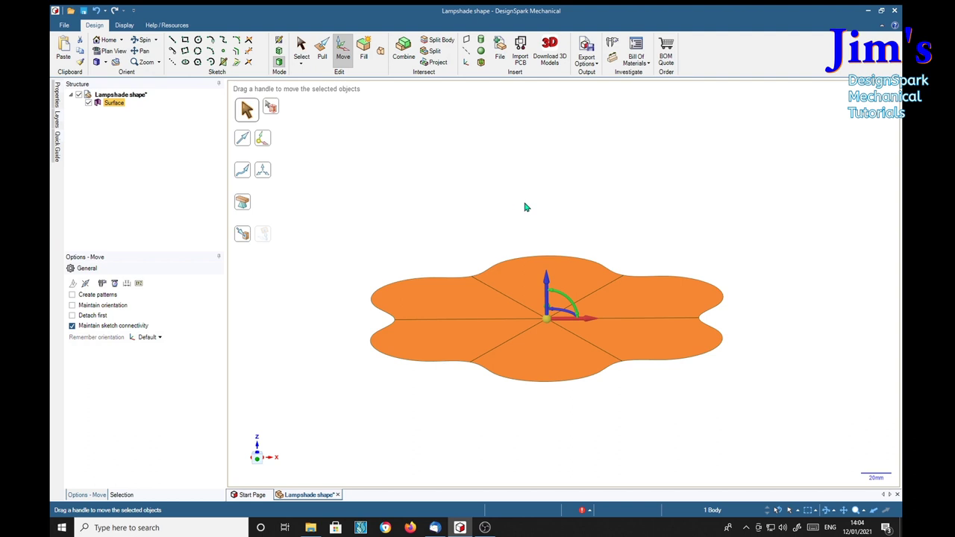
left_click_drag(585, 176, 588, 266)
key("ctrl")
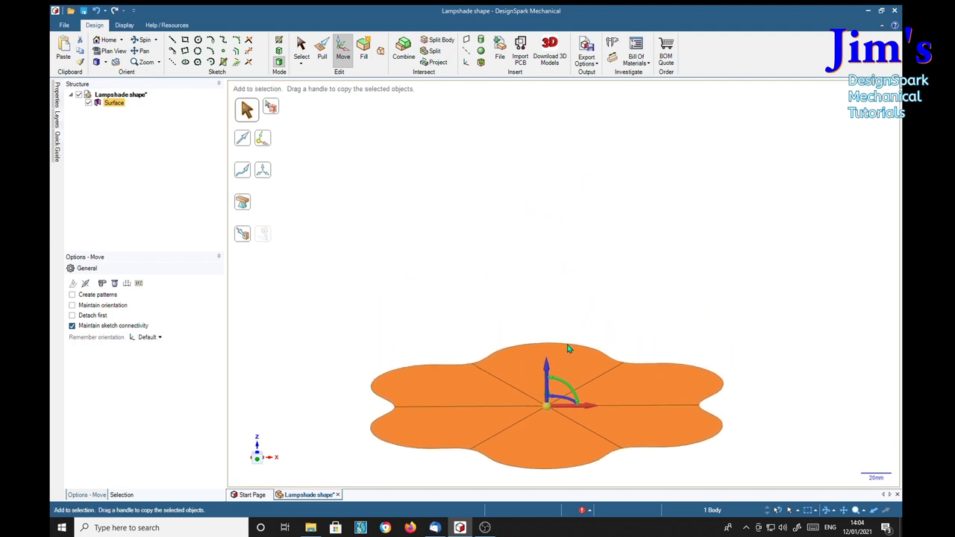
left_click_drag(546, 367, 545, 315, "ctrl")
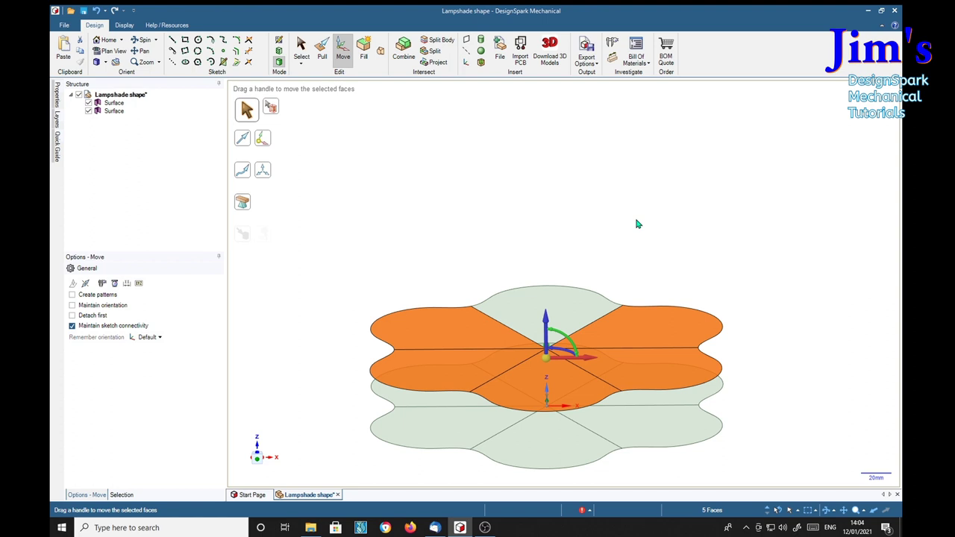
Copy the upper surface further upward along the vertical axis to add another layer
left_click(676, 222)
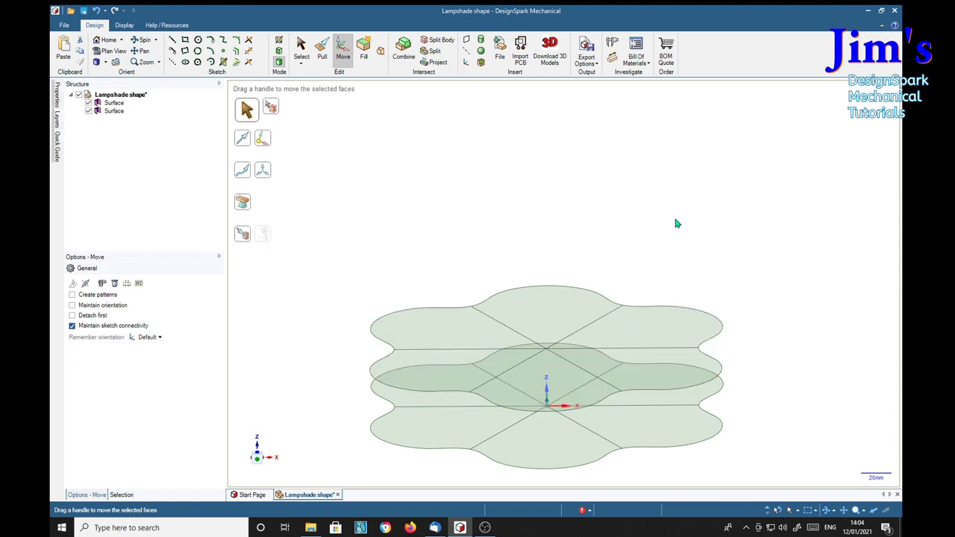
left_click(113, 110)
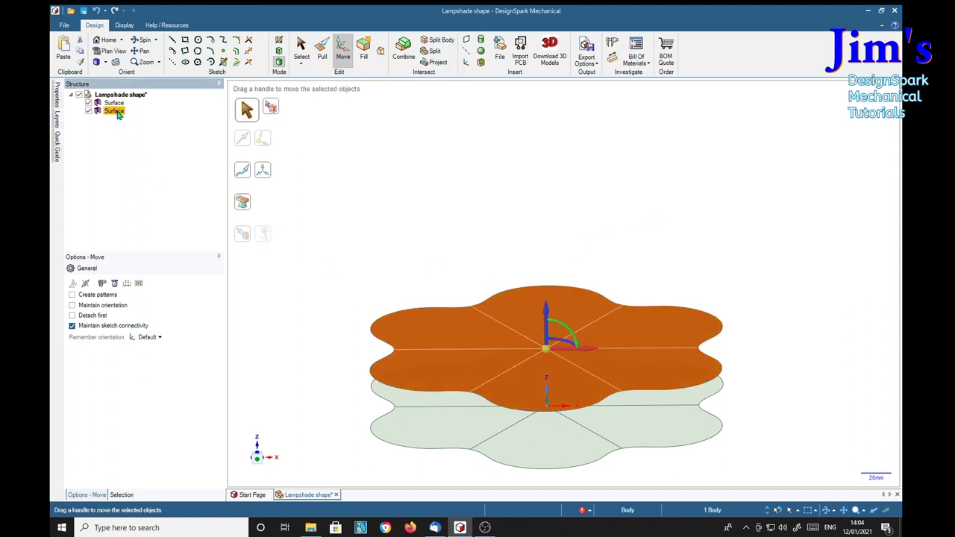
left_click(546, 313)
left_click_drag(545, 308, 544, 153, "ctrl")
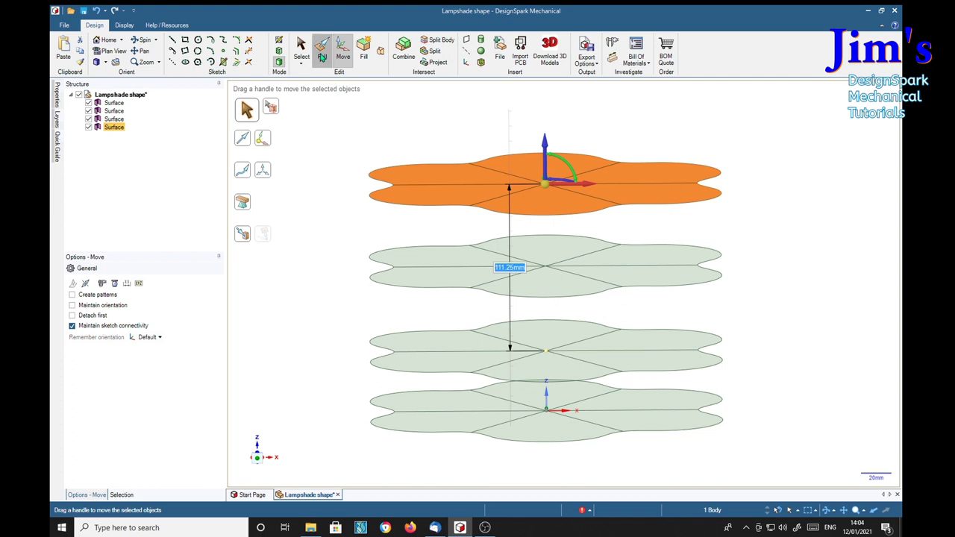
Shrink the top surface with Scale Body, anchored at its centre
left_click(321, 58)
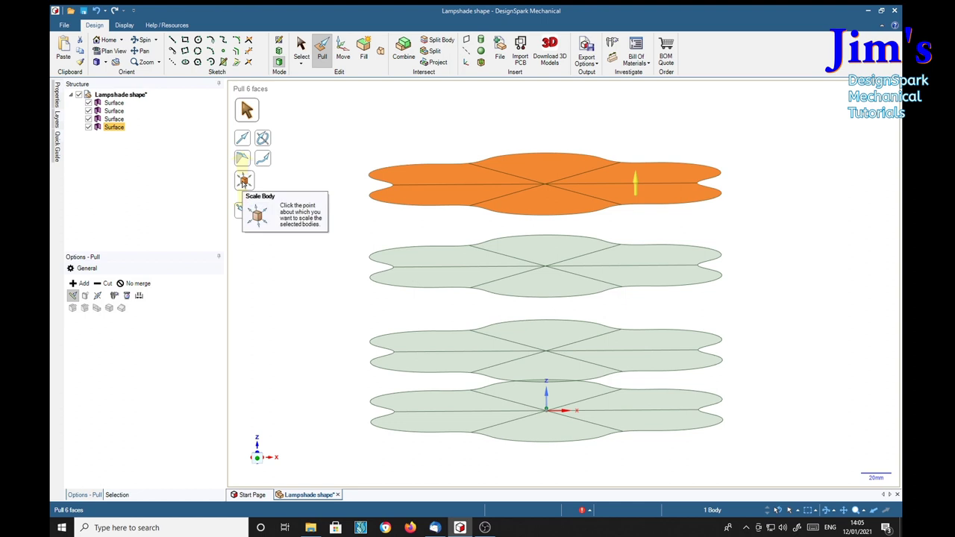
left_click(243, 181)
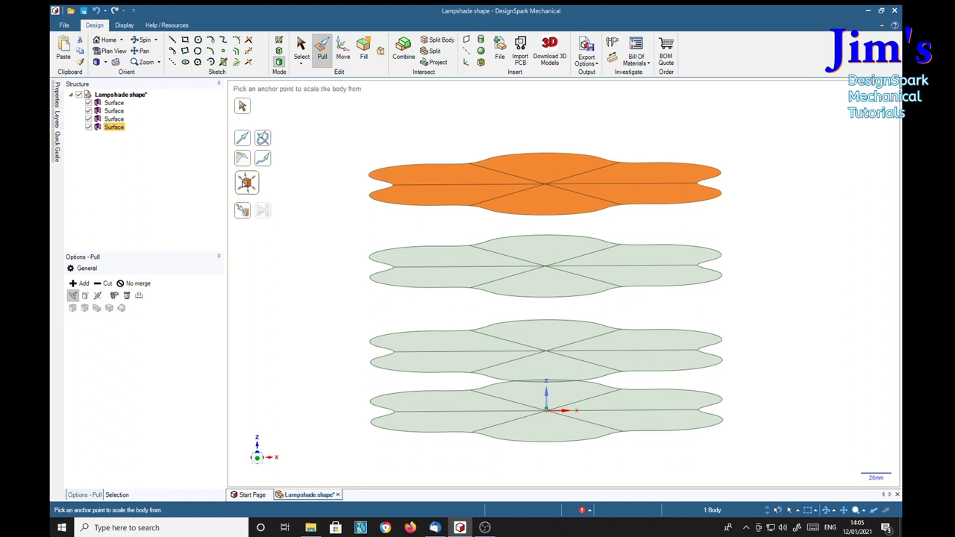
left_click(546, 186)
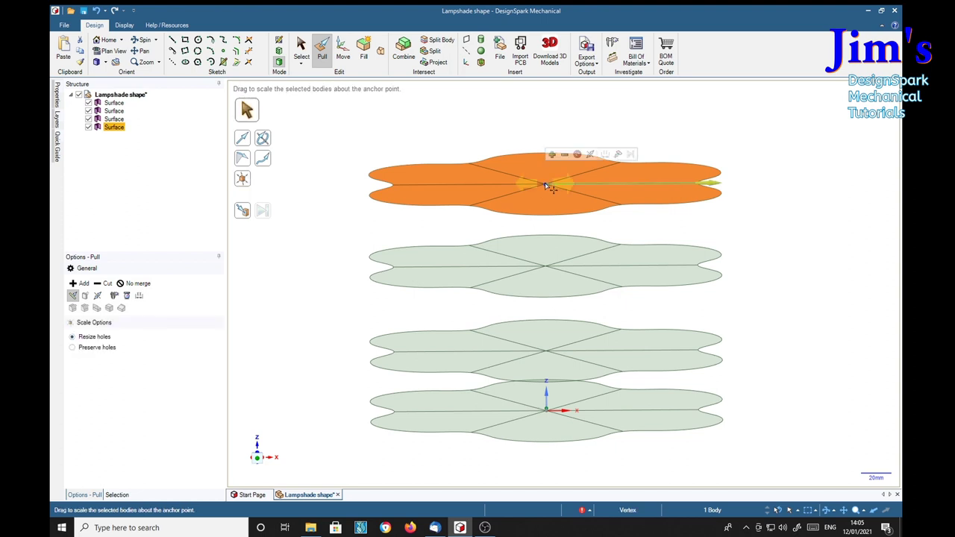
left_click_drag(711, 185, 588, 189)
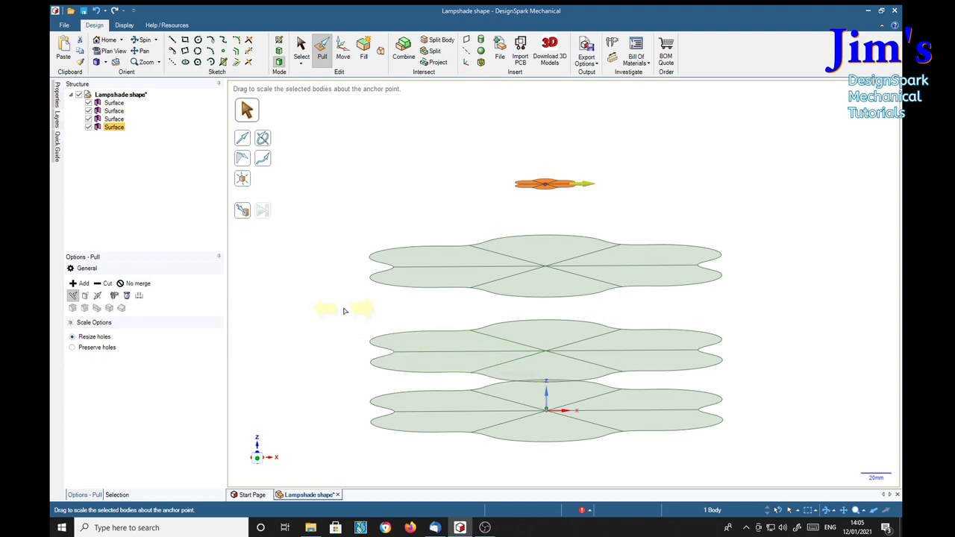
Undo an oversized enlargement of the top surface and box-select the middle surface
left_click_drag(344, 310, 492, 333)
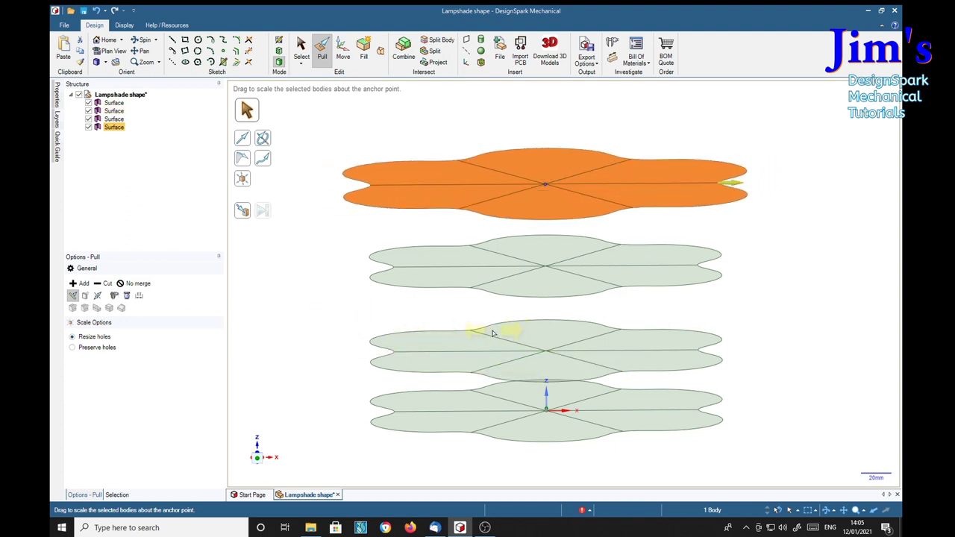
key("ctrl+z")
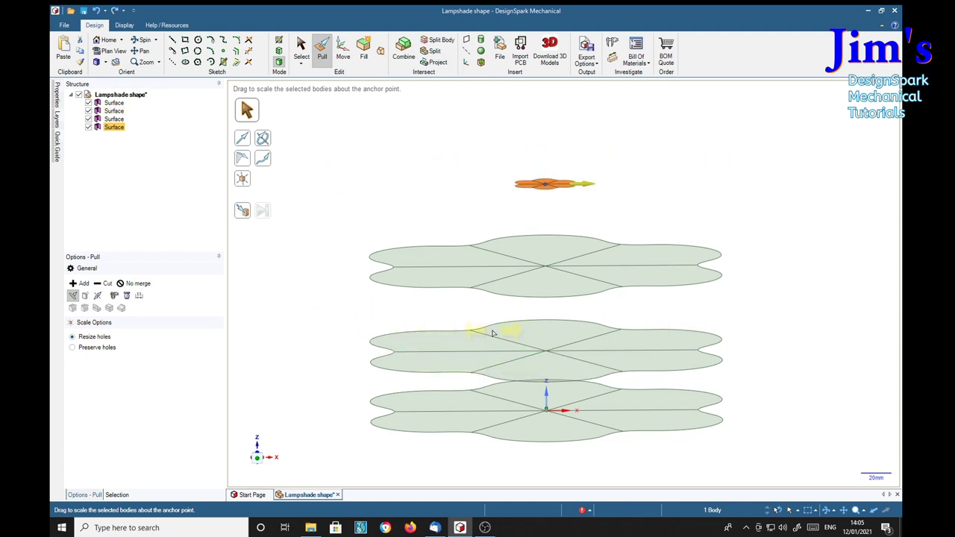
left_click(359, 334)
left_click_drag(335, 310, 763, 388)
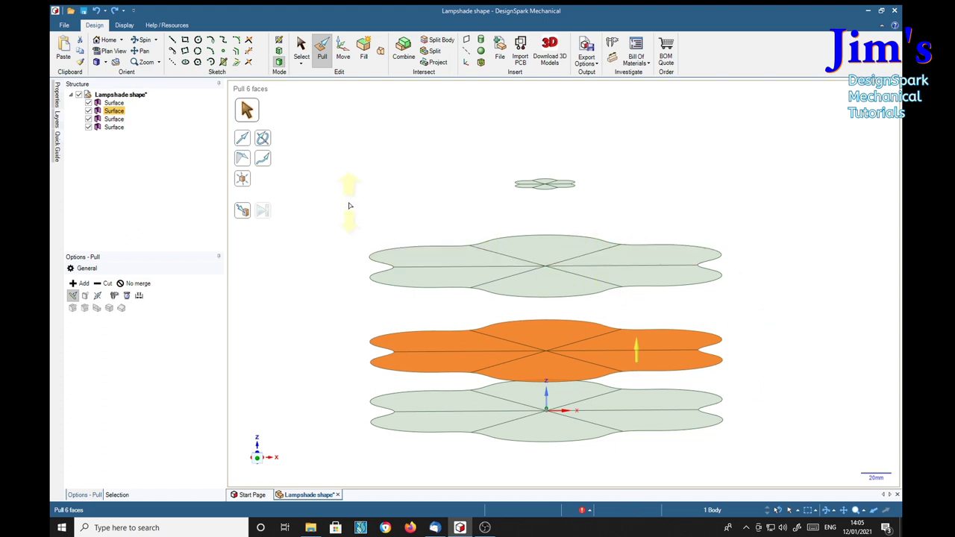
Scale the second layer from the bottom up about its centre vertex so it is widest
left_click(243, 180)
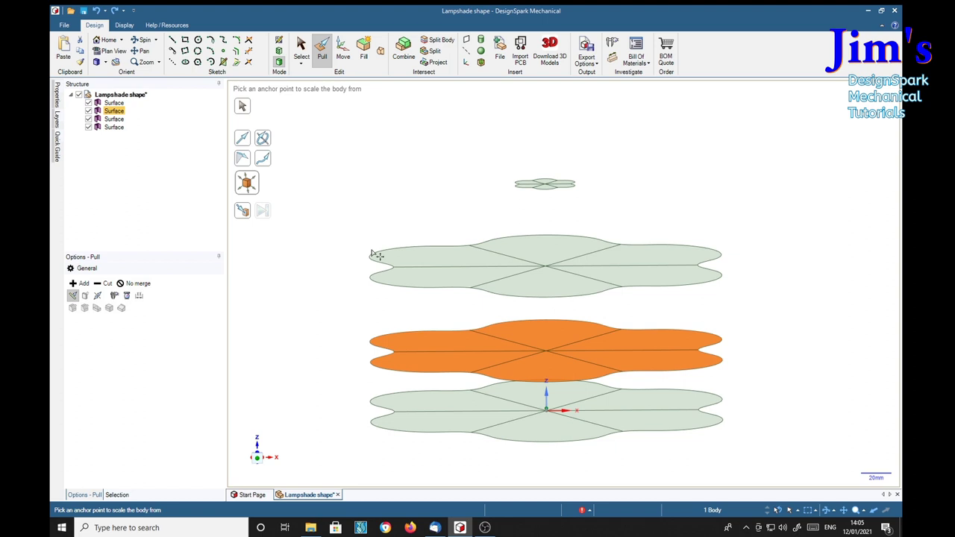
left_click(546, 352)
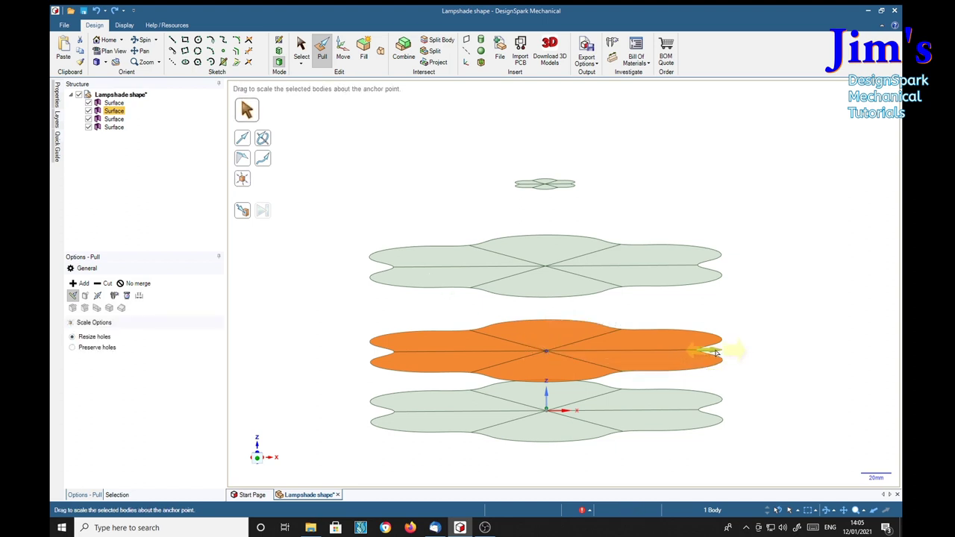
left_click_drag(720, 352, 774, 349)
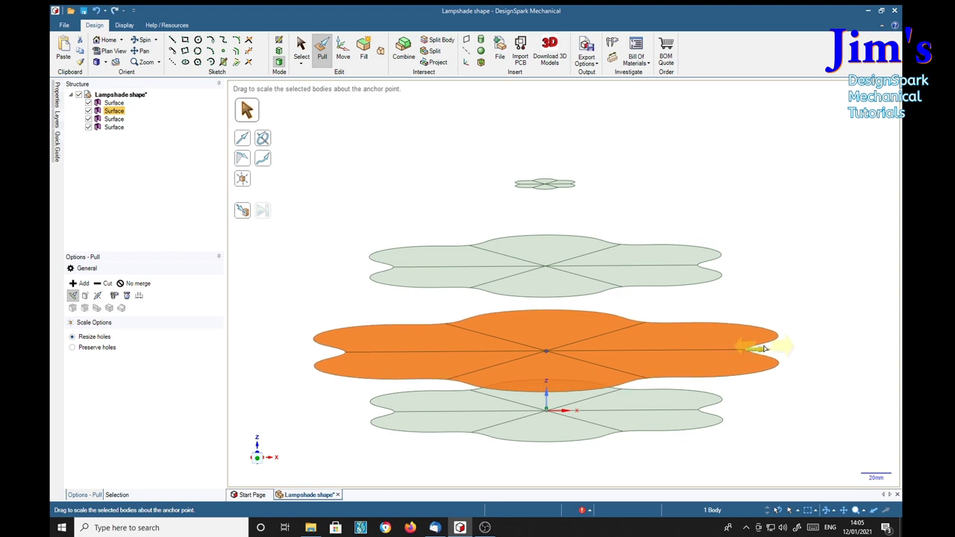
left_click(631, 476)
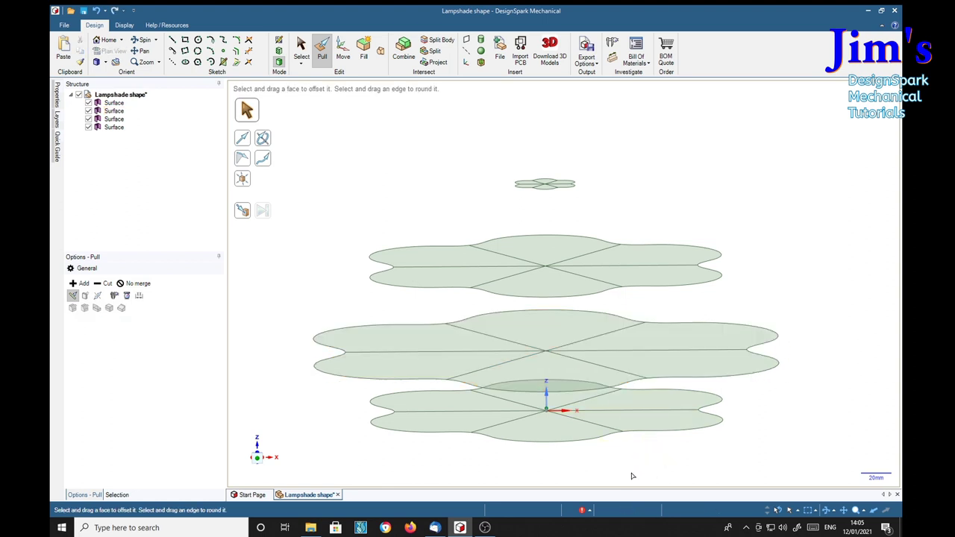
middle_click_drag(805, 450, 810, 443)
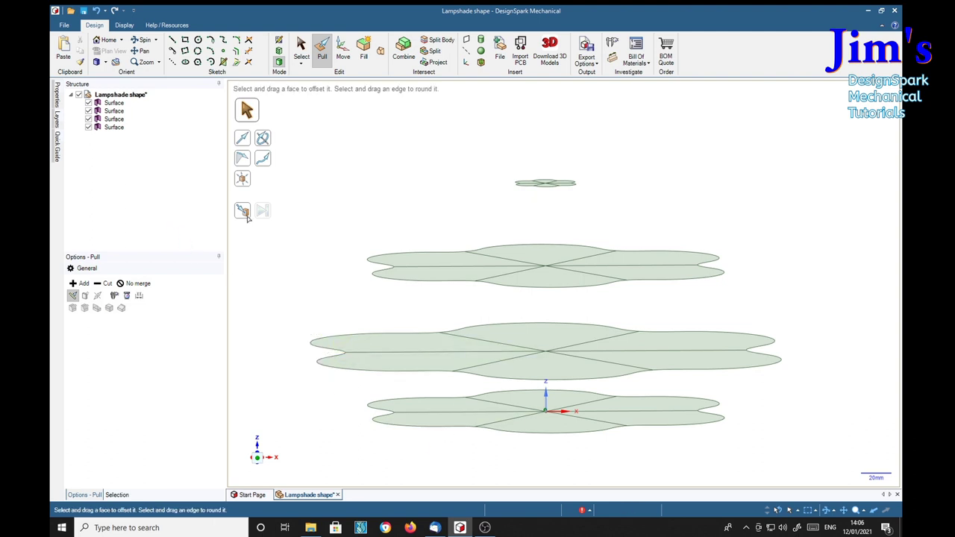
Delete the six dividing edges on the bottom lobed surface
left_click(301, 48)
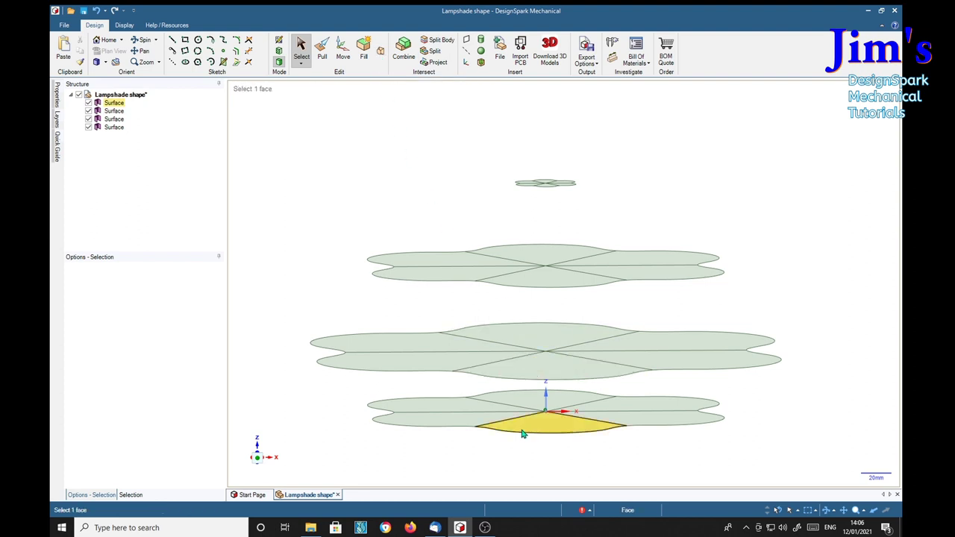
key("ctrl")
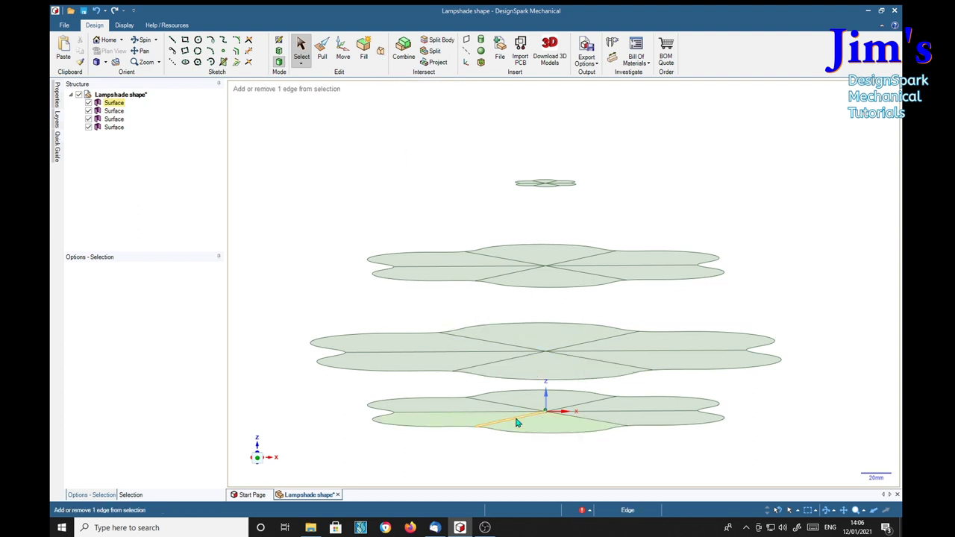
left_click(517, 423, "ctrl")
left_click(485, 412, "ctrl")
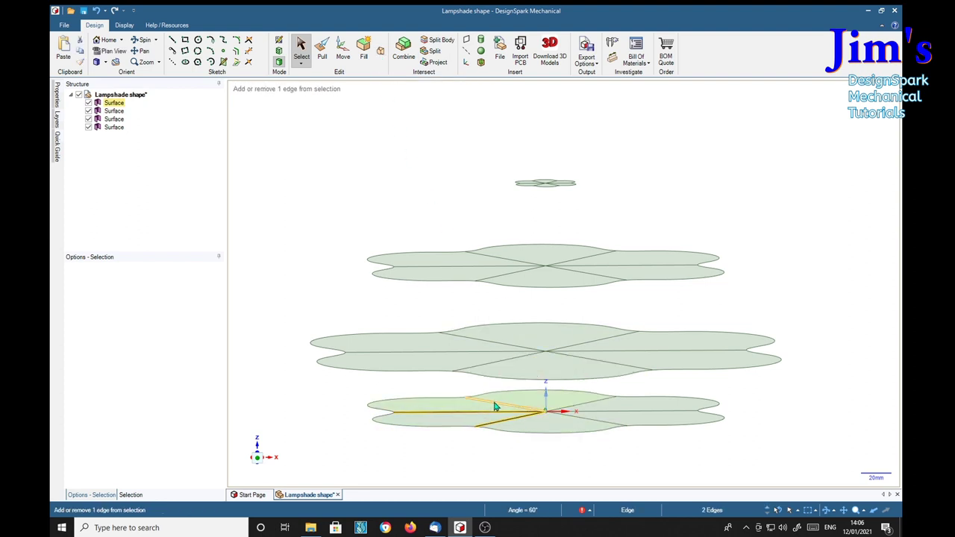
left_click(494, 406, "ctrl")
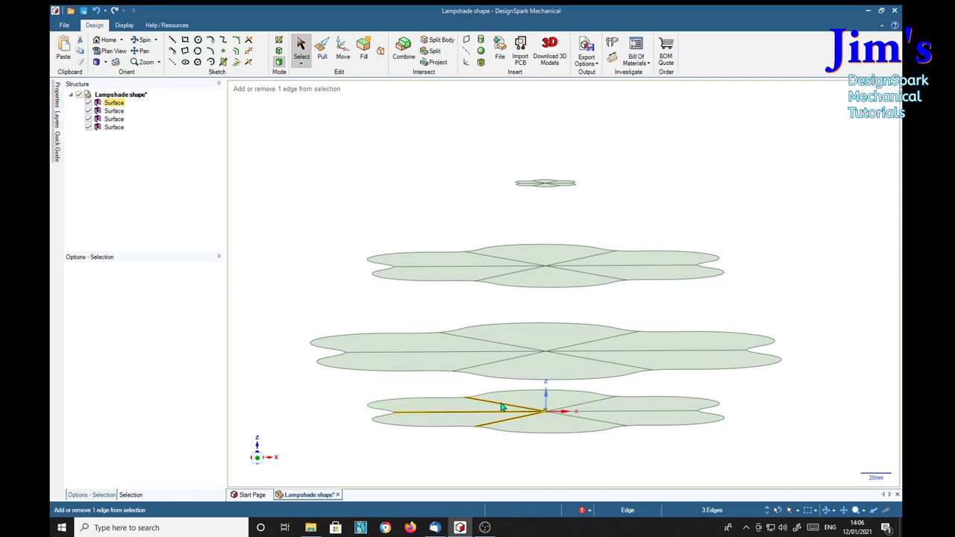
left_click(584, 407, "ctrl")
left_click(638, 416, "ctrl")
left_click(623, 425, "ctrl")
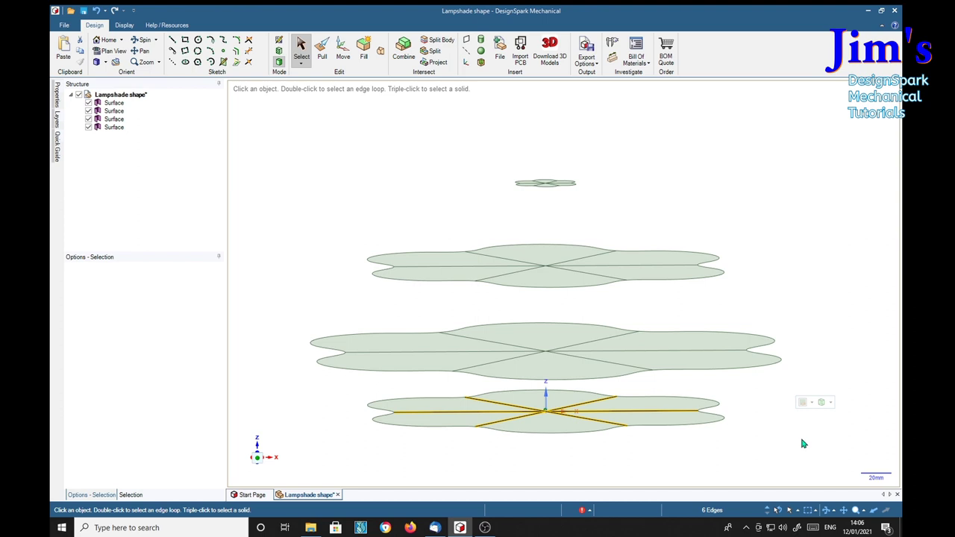
key("Delete")
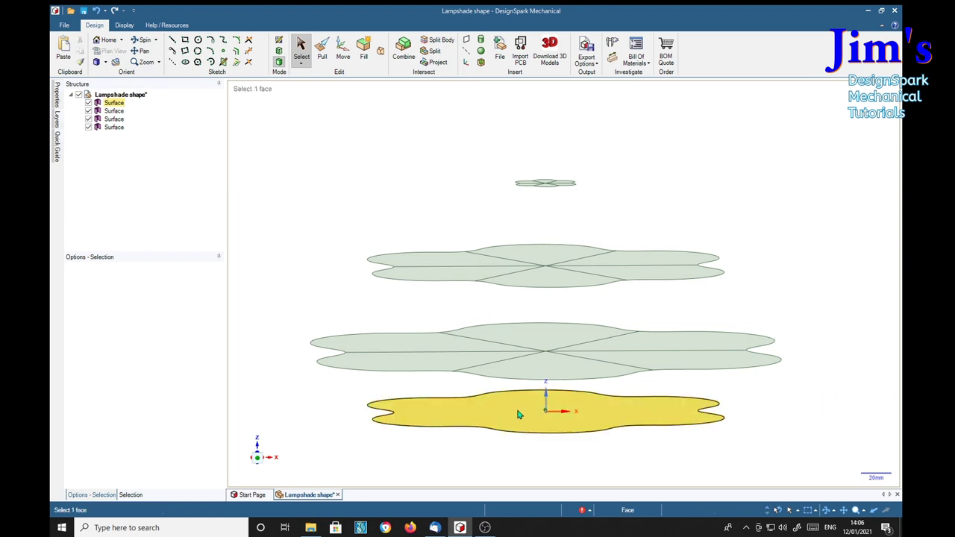
Delete the six dividing edges on the middle layer
left_click(485, 363)
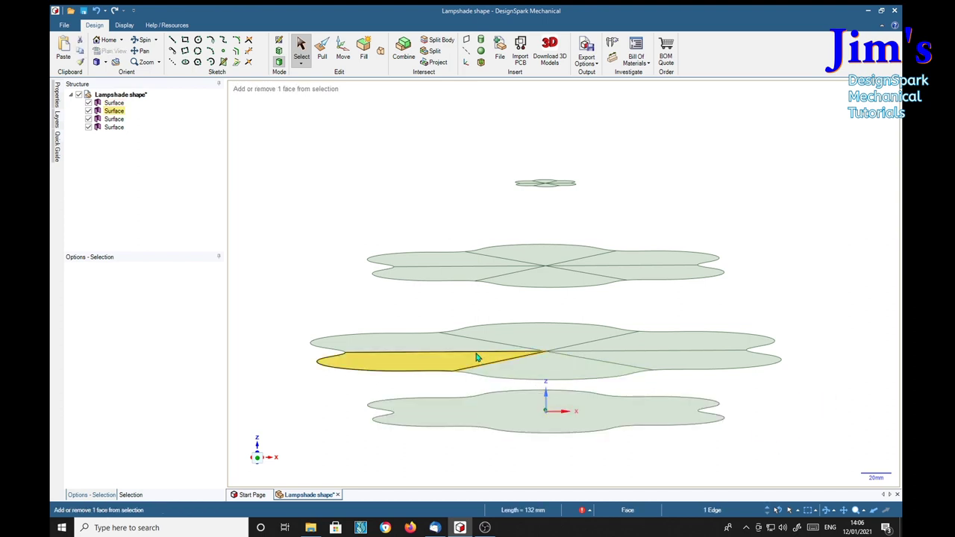
left_click(477, 353, "ctrl")
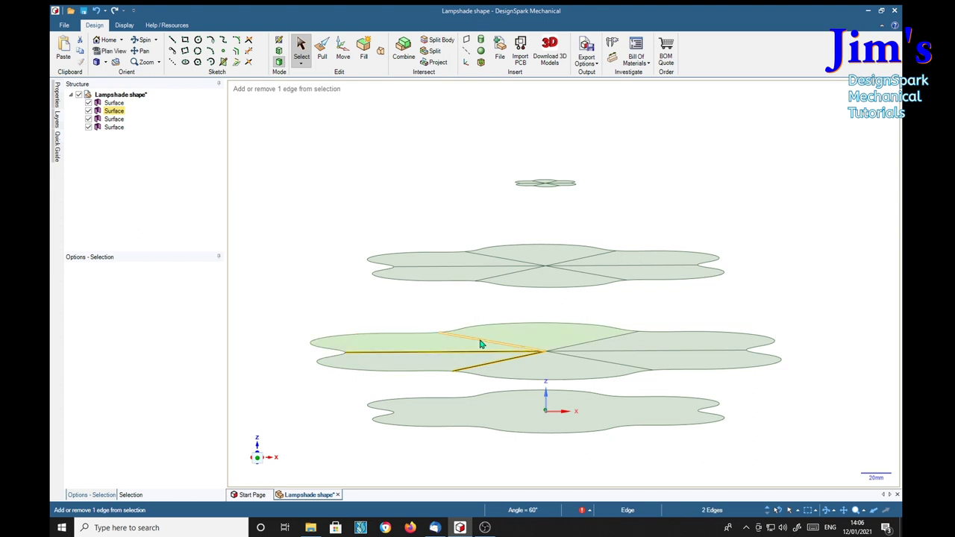
left_click(481, 340, "ctrl")
left_click(589, 342, "ctrl")
left_click(604, 351, "ctrl")
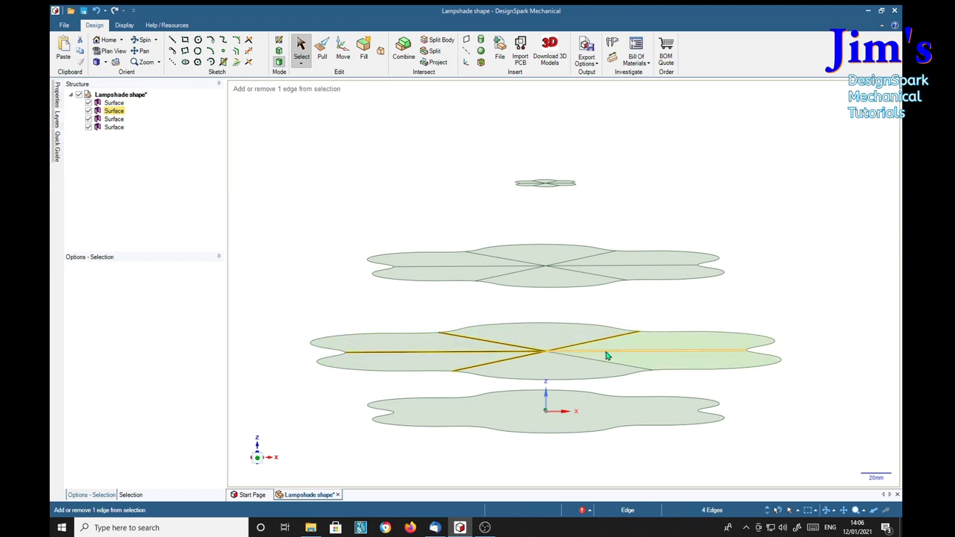
left_click(607, 361, "ctrl")
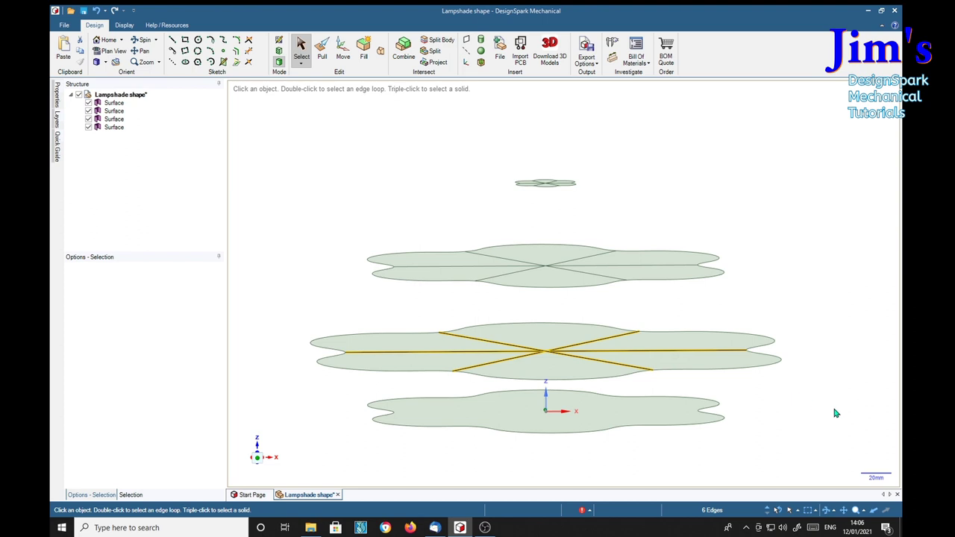
key("Delete")
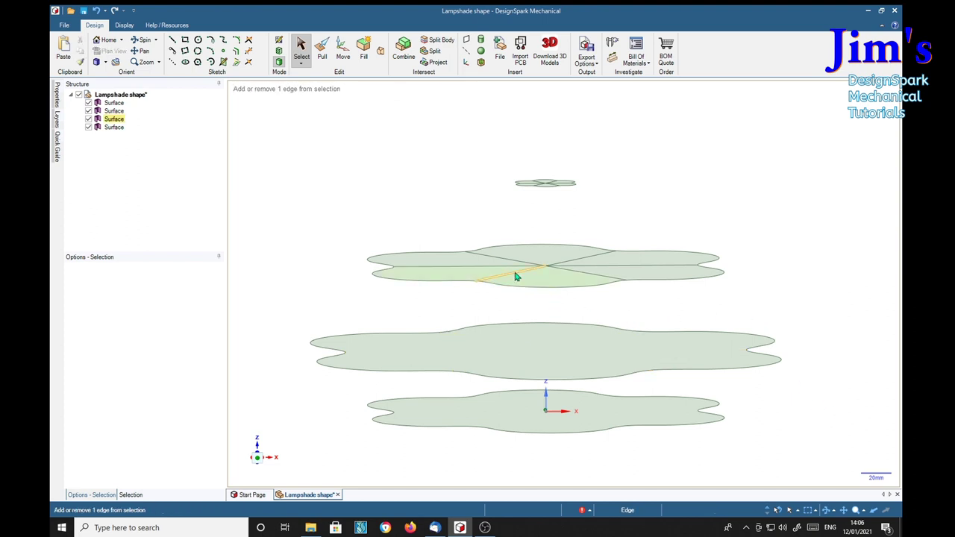
Delete the six dividing edges on the upper layer
left_click(515, 276)
left_click(500, 266, "ctrl")
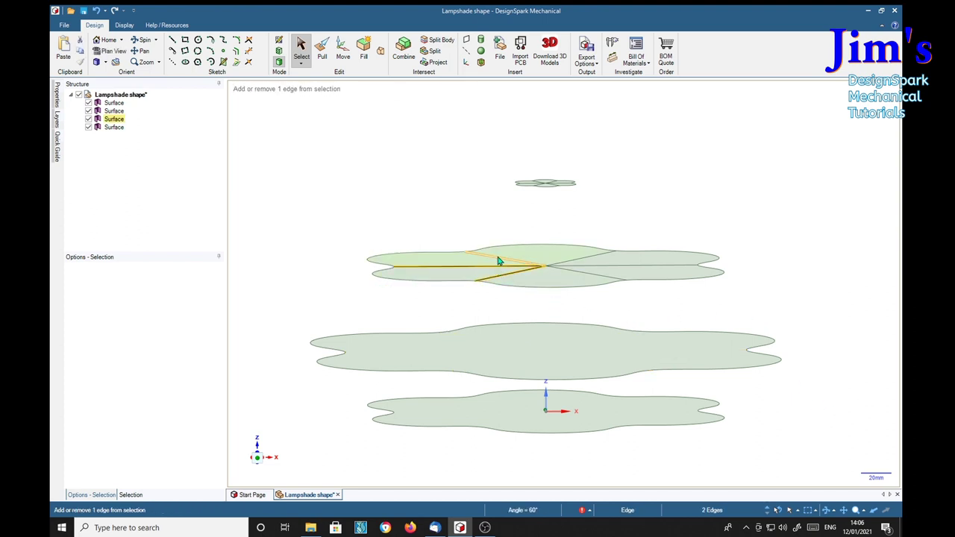
left_click(497, 259, "ctrl")
left_click(628, 266, "ctrl")
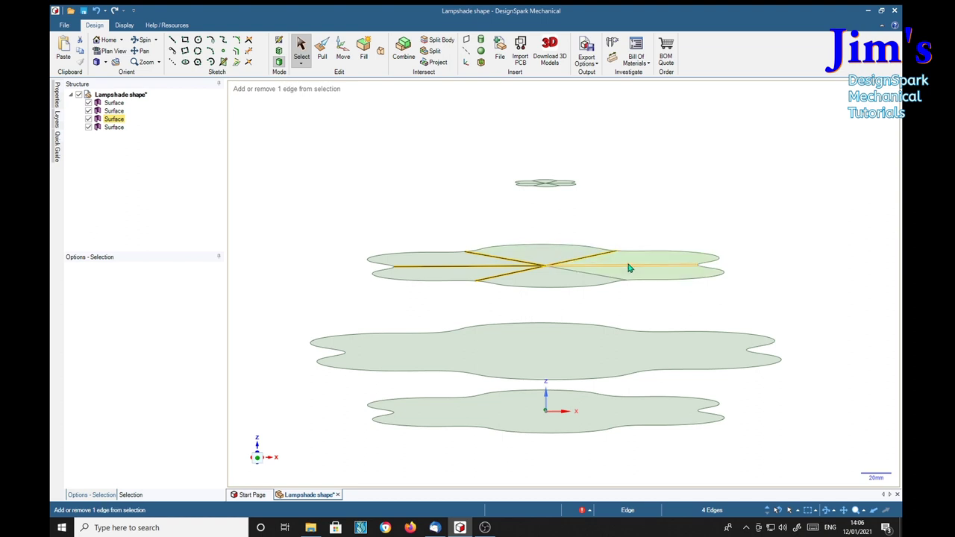
left_click(628, 267, "ctrl")
left_click(604, 277, "ctrl")
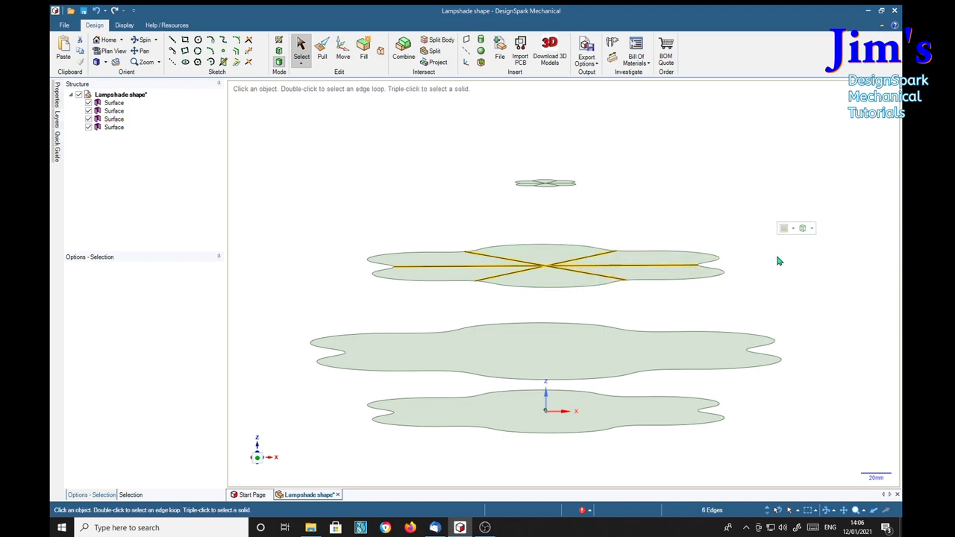
key("Delete")
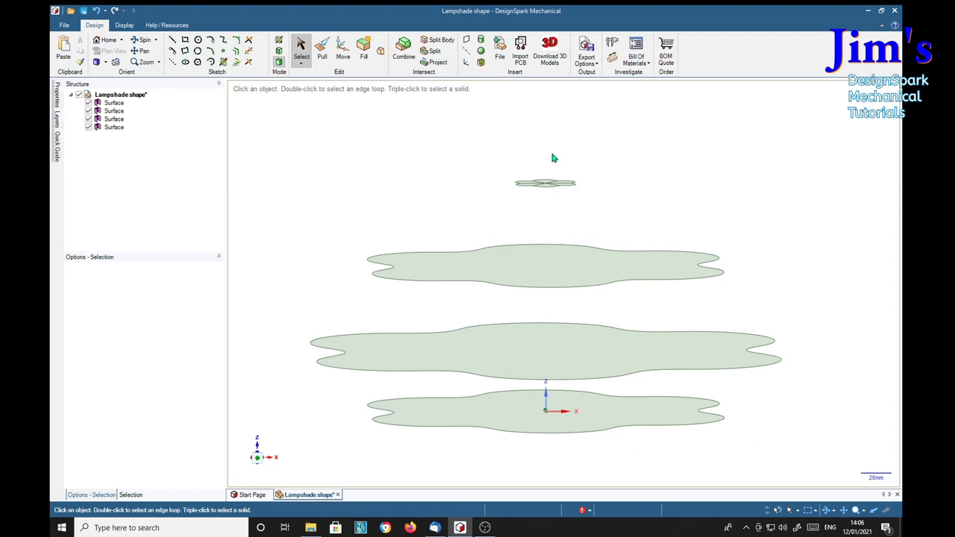
Delete the dividing edges of the small top flower surface
scroll(560, 159, "up", 3)
mouse_move(561, 159)
middle_mouse_down()
mouse_move(550, 162)
mouse_move(554, 191)
mouse_move(553, 167)
middle_mouse_up()
left_click(528, 244, "ctrl")
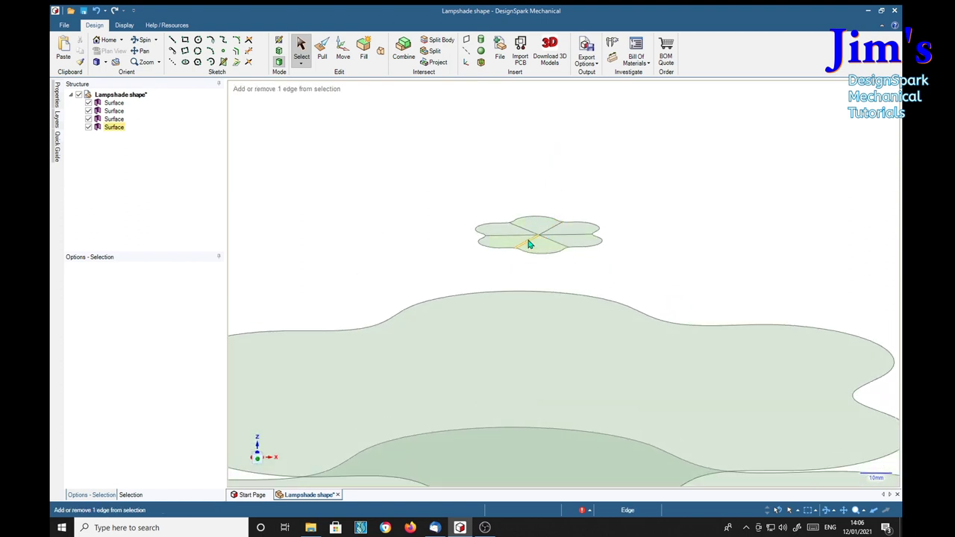
left_click(528, 243, "ctrl")
left_click(520, 232, "ctrl")
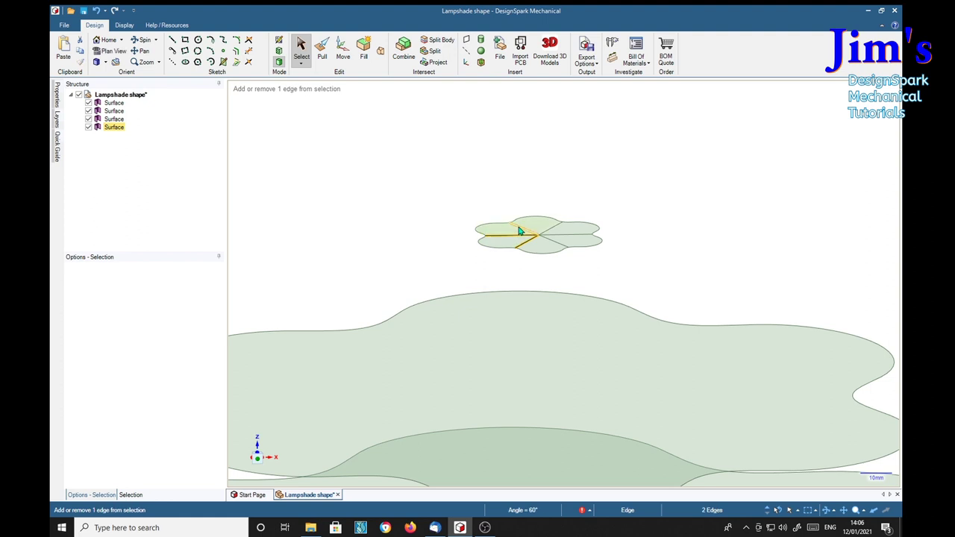
left_click(521, 229, "ctrl")
left_click(555, 226, "ctrl")
left_click(564, 238, "ctrl")
key("Delete")
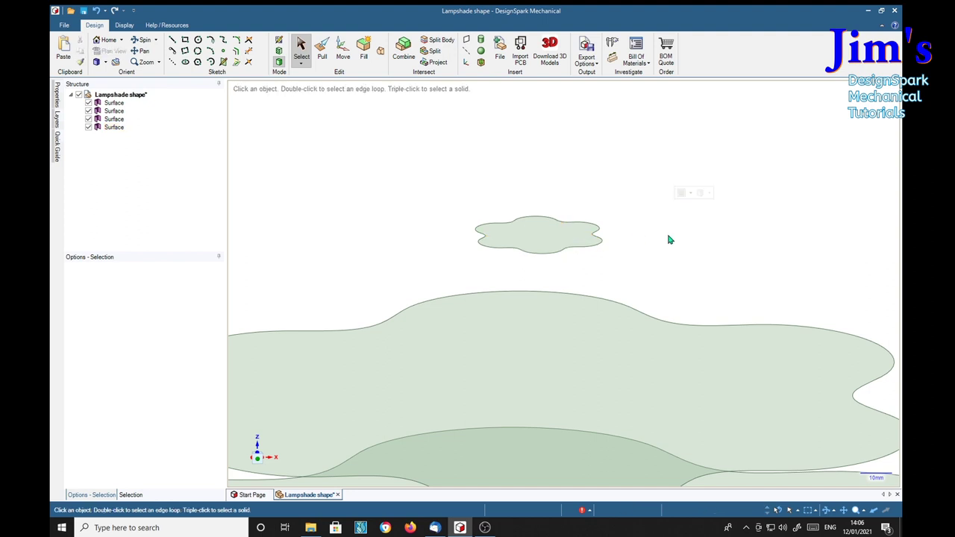
Zoom out and tilt the view nearly side-on to the four stacked surfaces
scroll(699, 250, "down", 2)
scroll(699, 250, "down", 2)
scroll(667, 196, "down", 2)
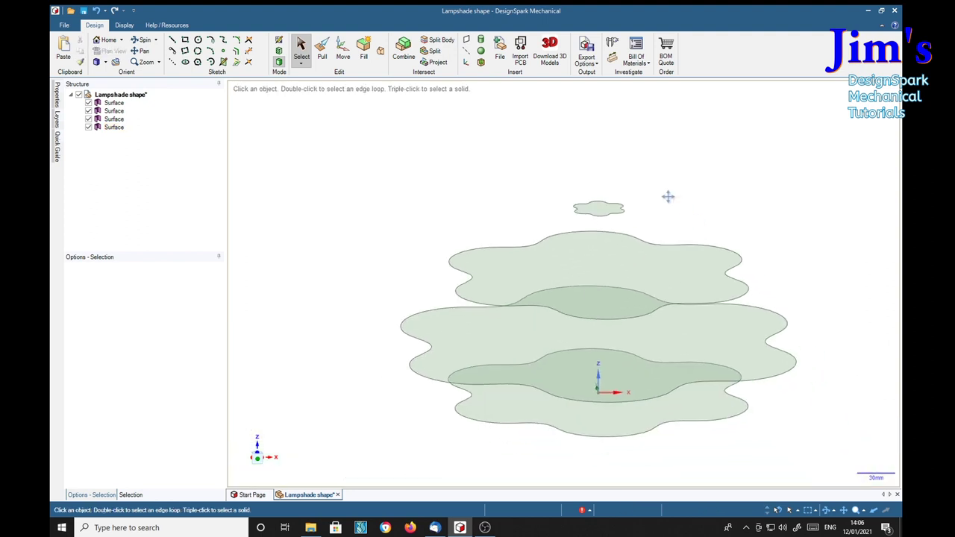
scroll(708, 201, "down", 1)
middle_click_drag(708, 202, 721, 179)
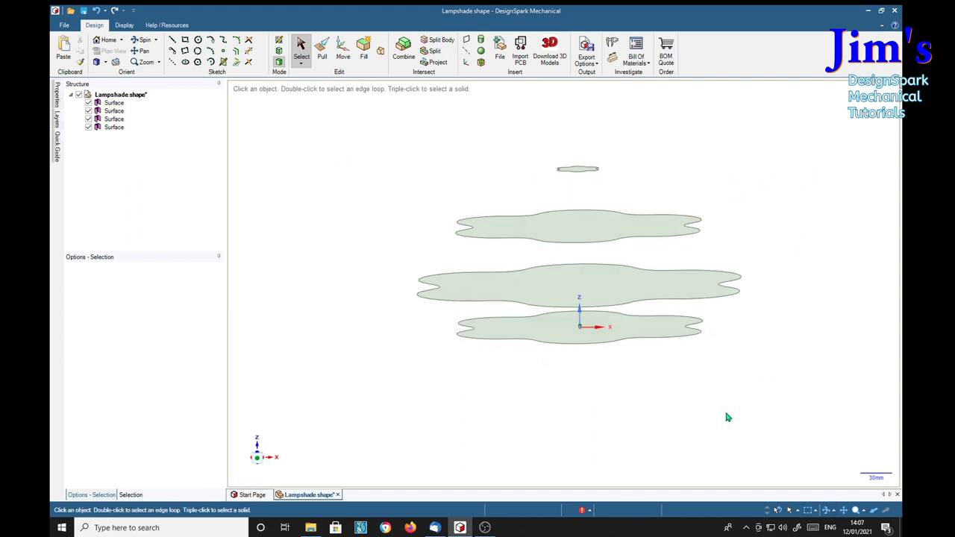
Blend the four lobed surfaces, bottom to top, into one lampshade solid
left_click(381, 55)
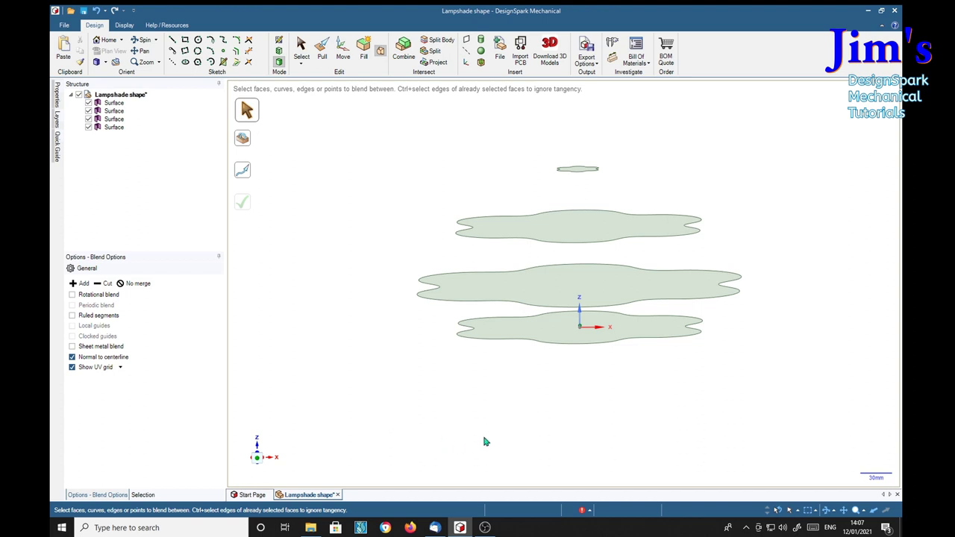
left_click(553, 334)
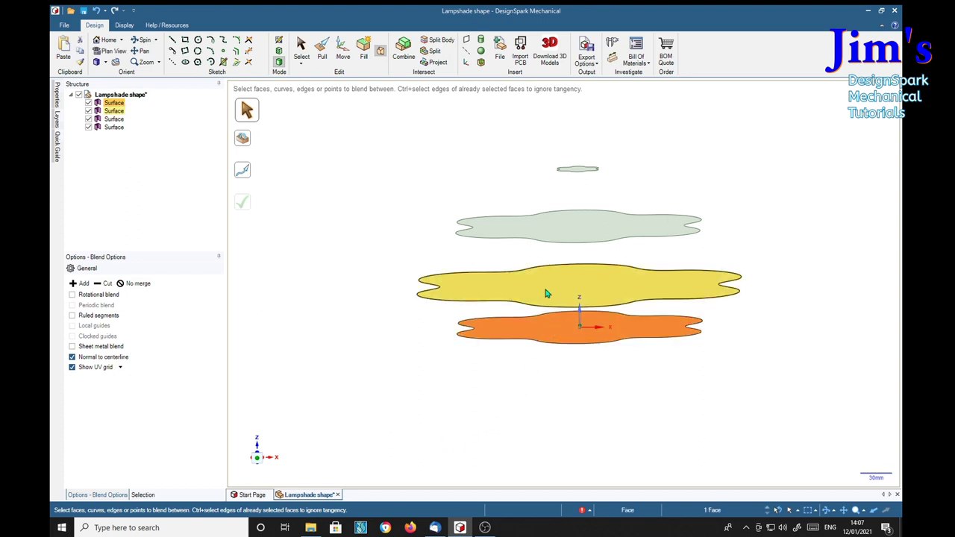
left_click(546, 294)
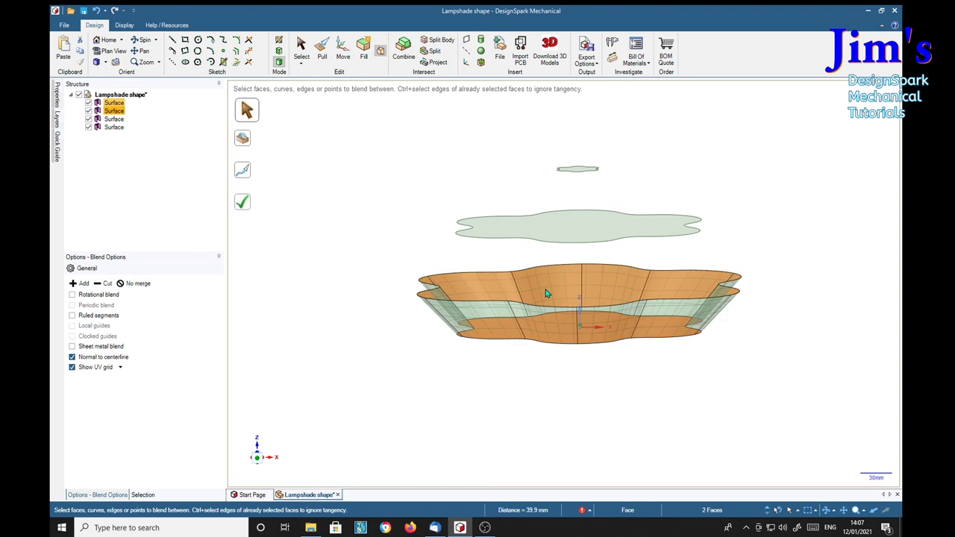
left_click(566, 232)
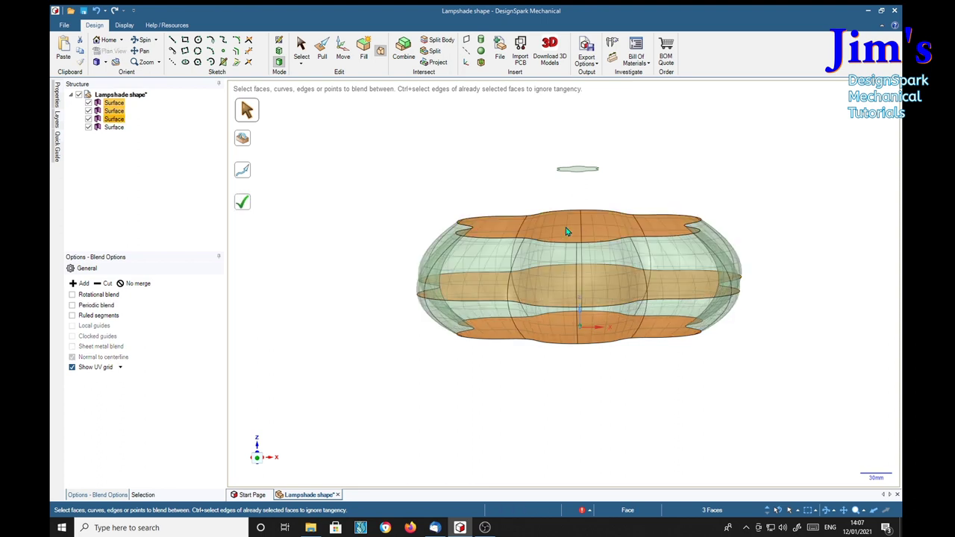
left_click(579, 171)
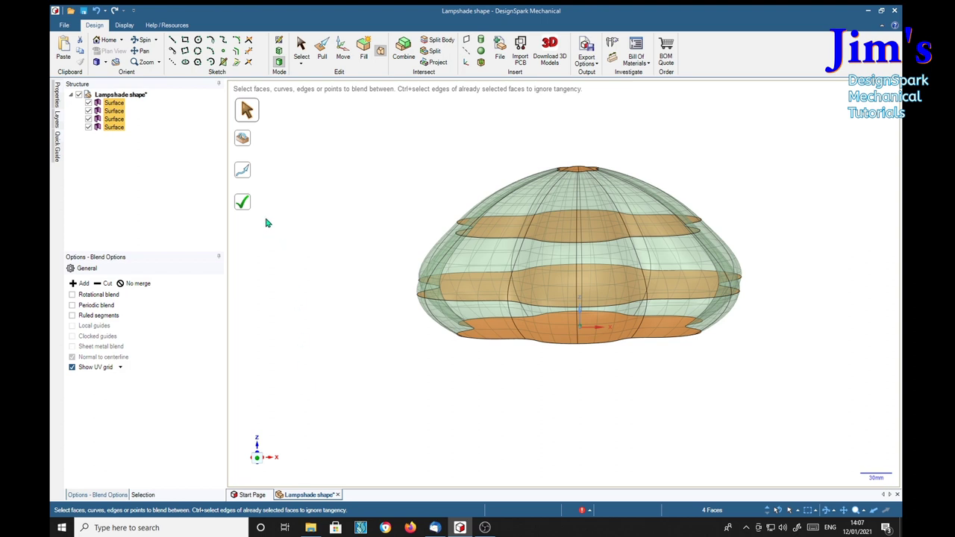
middle_click_drag(464, 407, 515, 415)
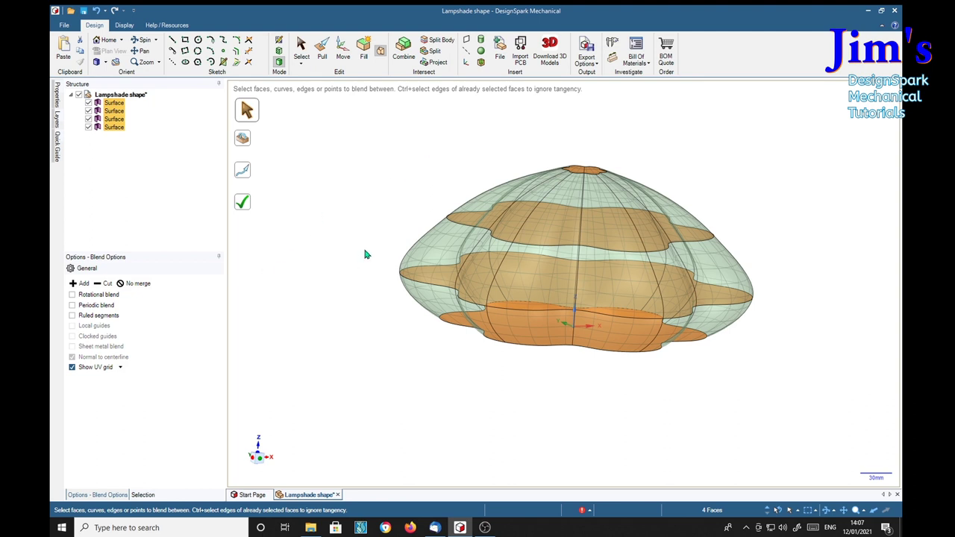
left_click(246, 205)
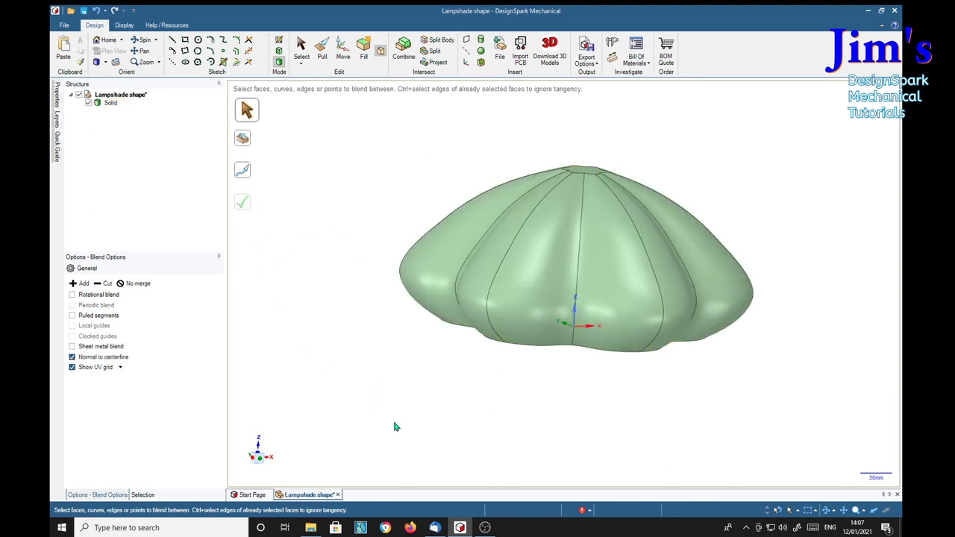
Shell the lampshade at 1mm thickness, removing its flat base face
middle_click_drag(396, 426, 716, 313)
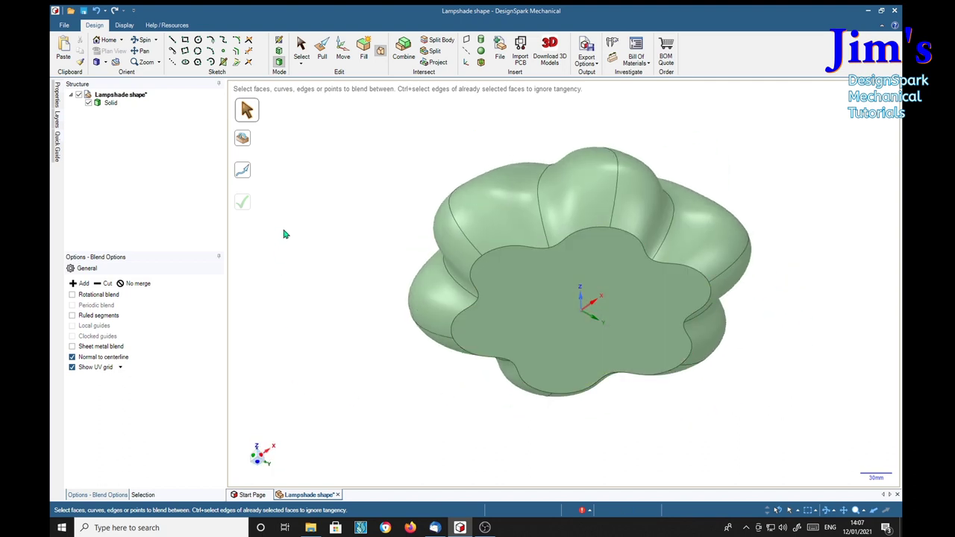
left_click(481, 63)
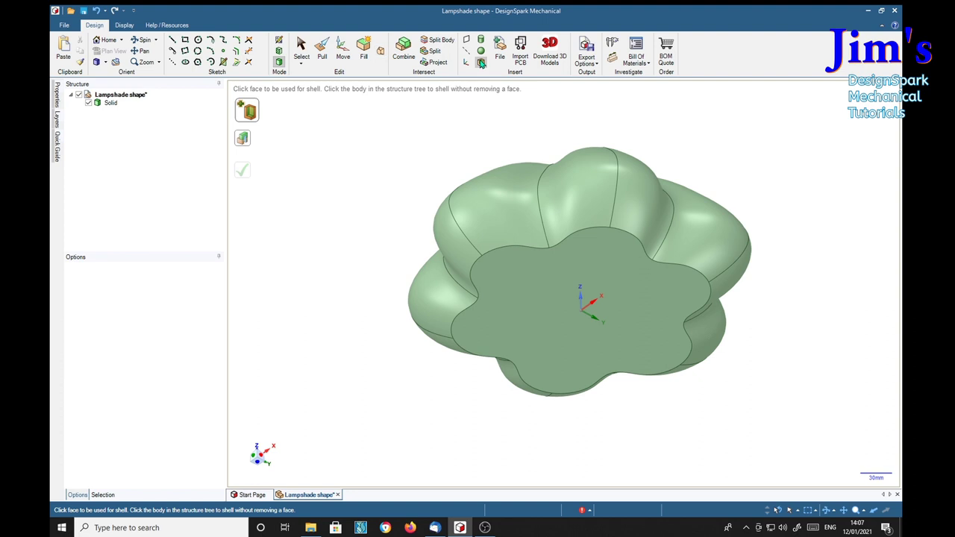
left_click(572, 372)
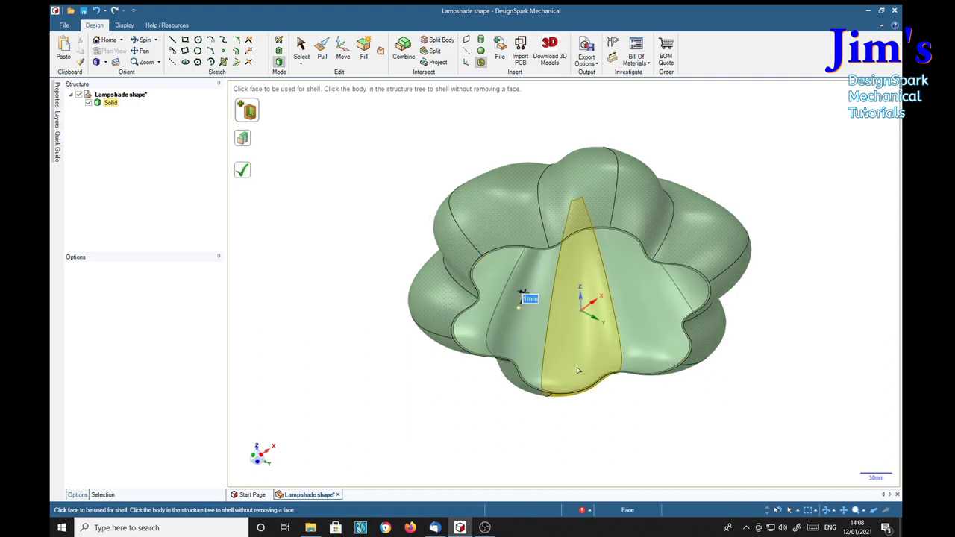
middle_click_drag(821, 380, 802, 325)
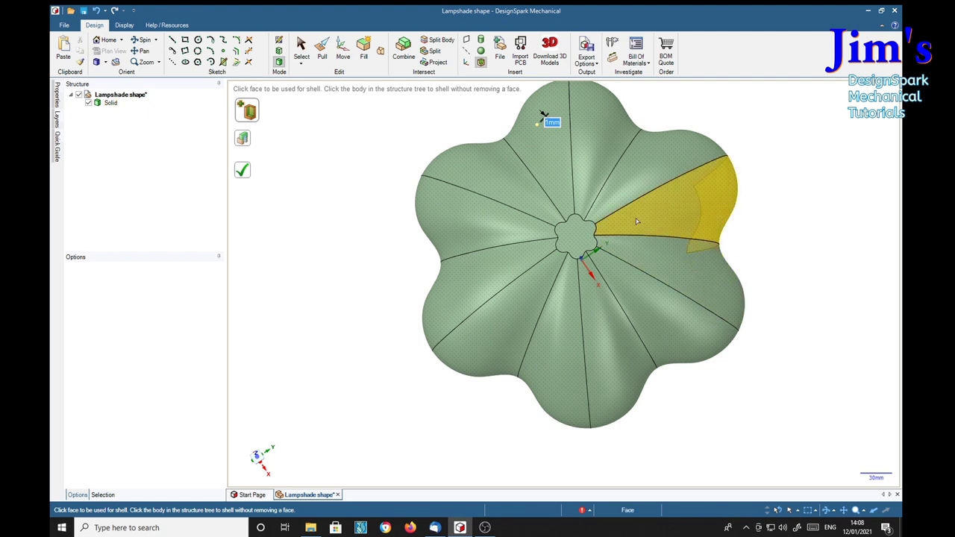
Sketch a circle centred on the small lobed top face
left_click(198, 39)
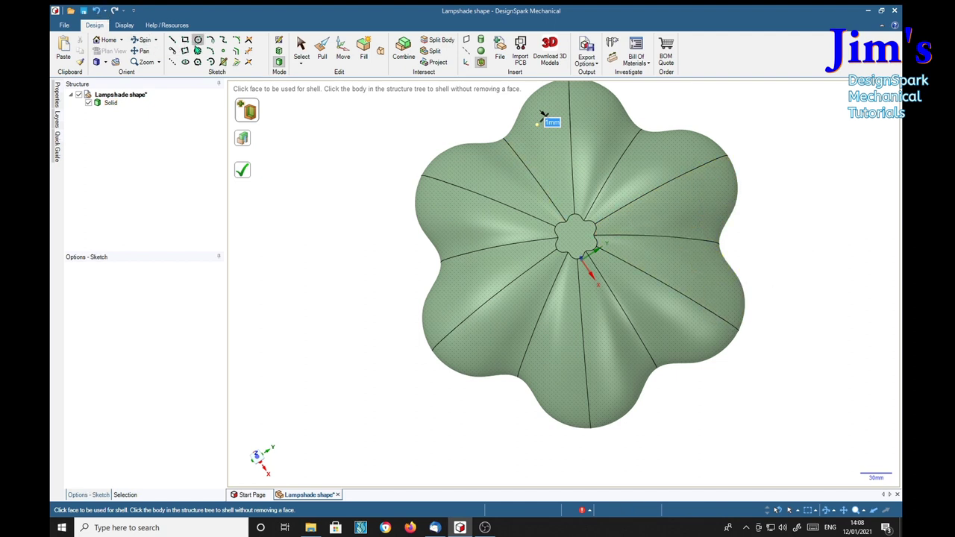
left_click(583, 238)
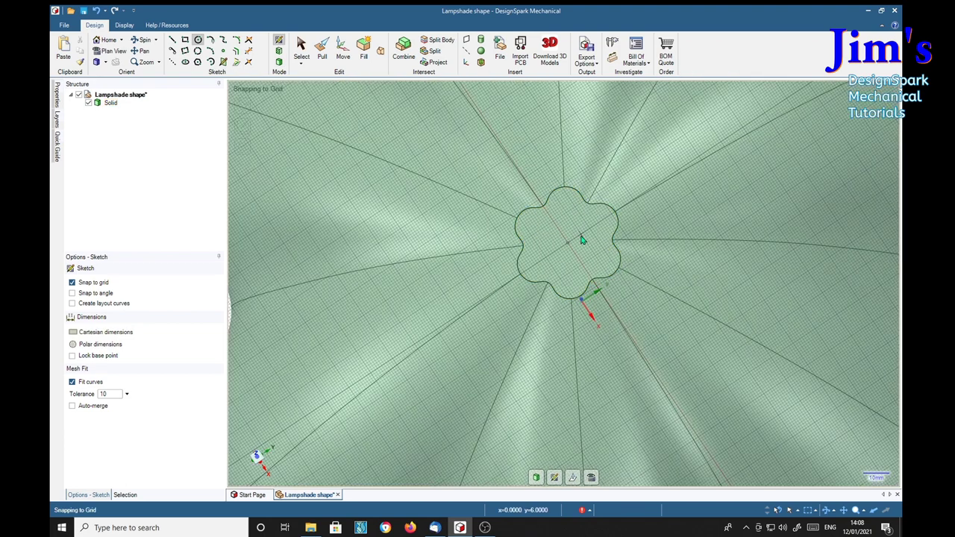
left_click(567, 242)
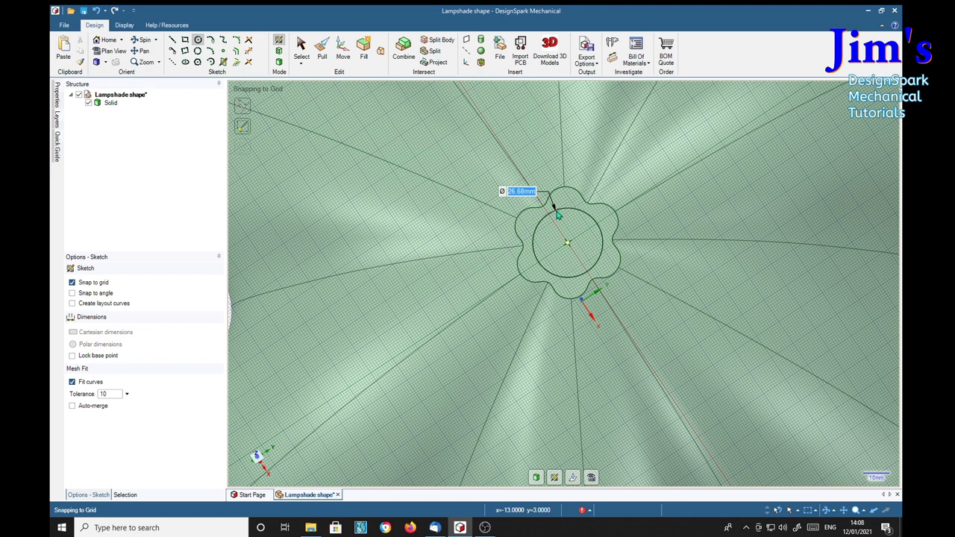
left_click(557, 216)
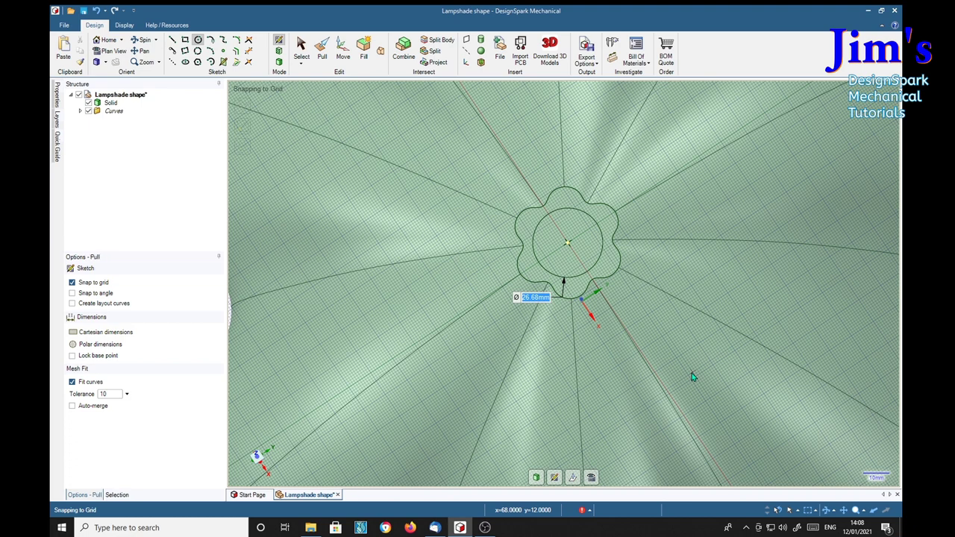
Pull the circle face through the top to open a fitting hole
key("p")
left_click(841, 328)
middle_click_drag(802, 340, 760, 331)
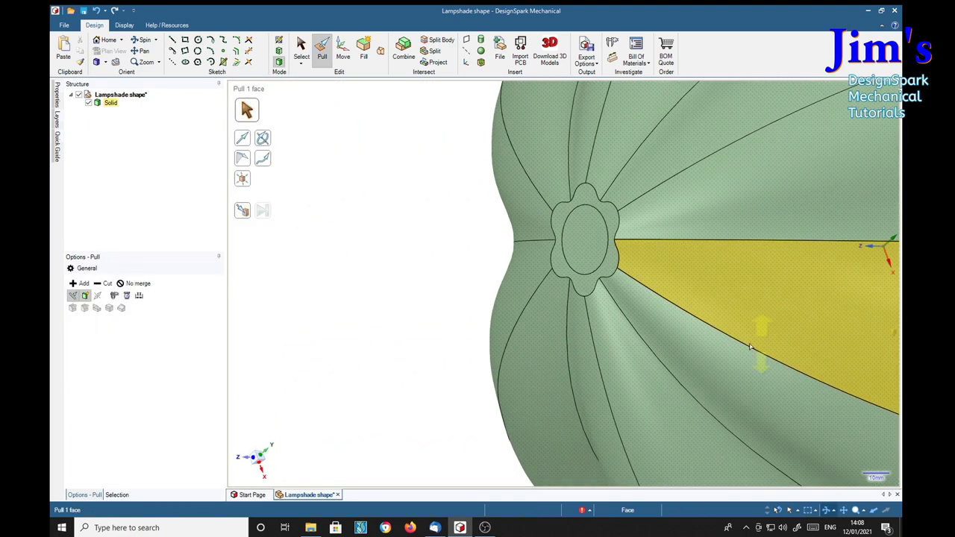
left_click(580, 233)
left_click_drag(578, 243, 664, 255)
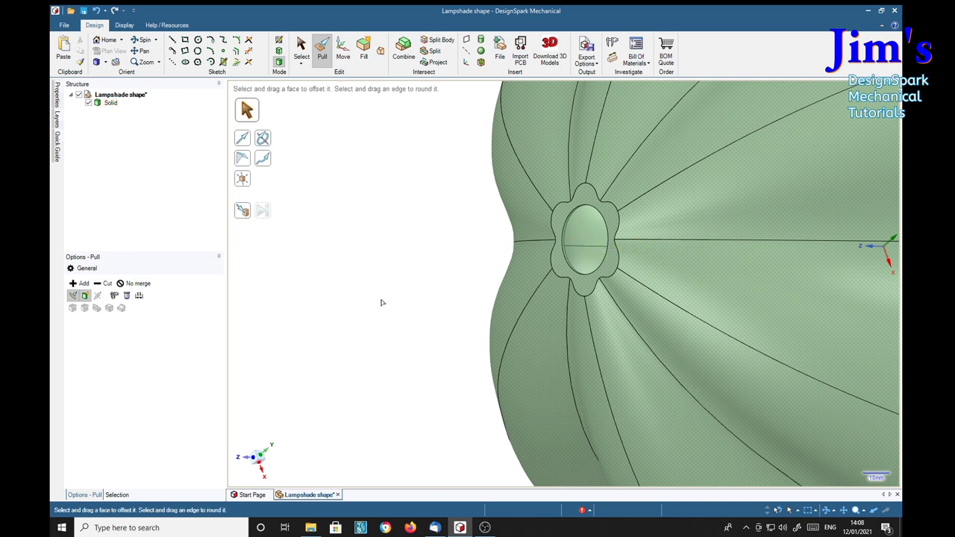
middle_click_drag(382, 300, 425, 316)
left_click(563, 319)
scroll(563, 318, "down", 5)
left_click(425, 316)
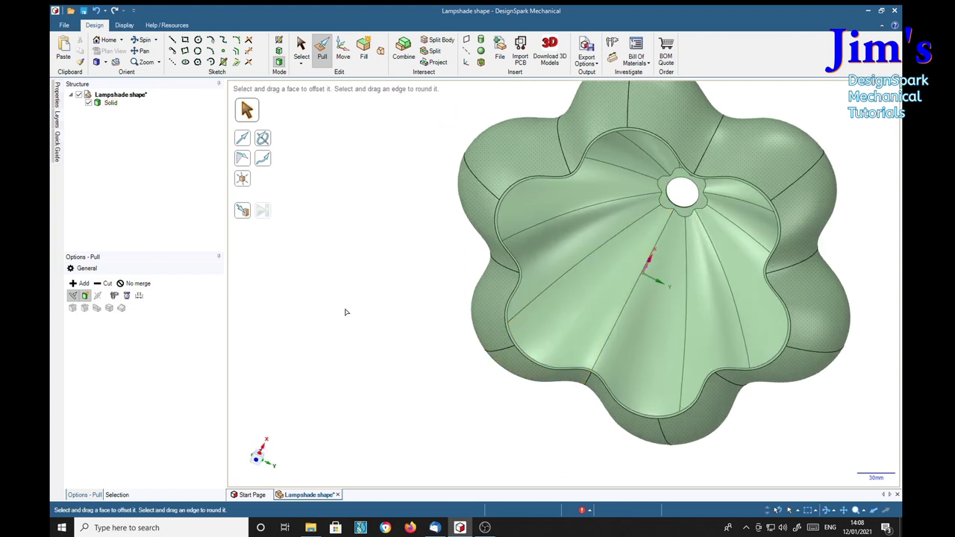
middle_click_drag(380, 257, 426, 431)
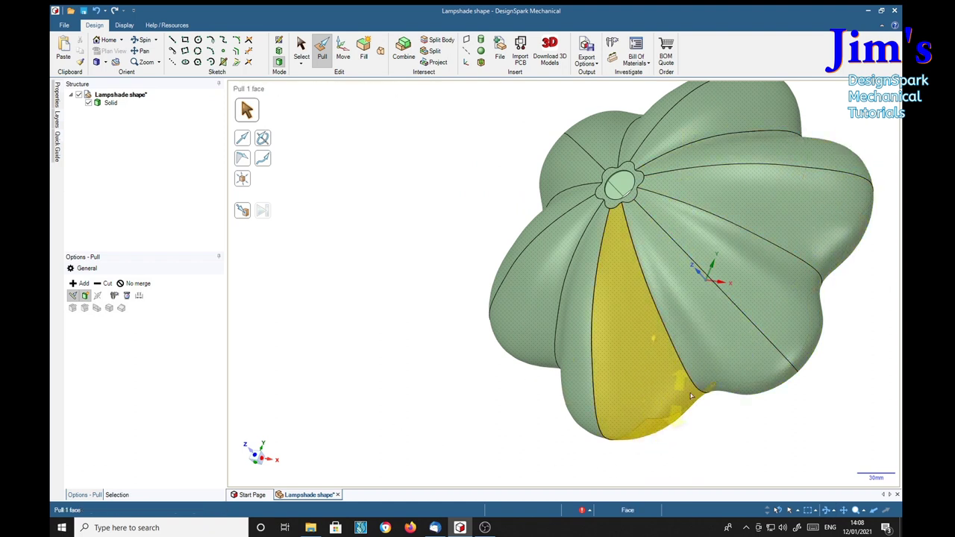
left_click(561, 145)
left_click(534, 170)
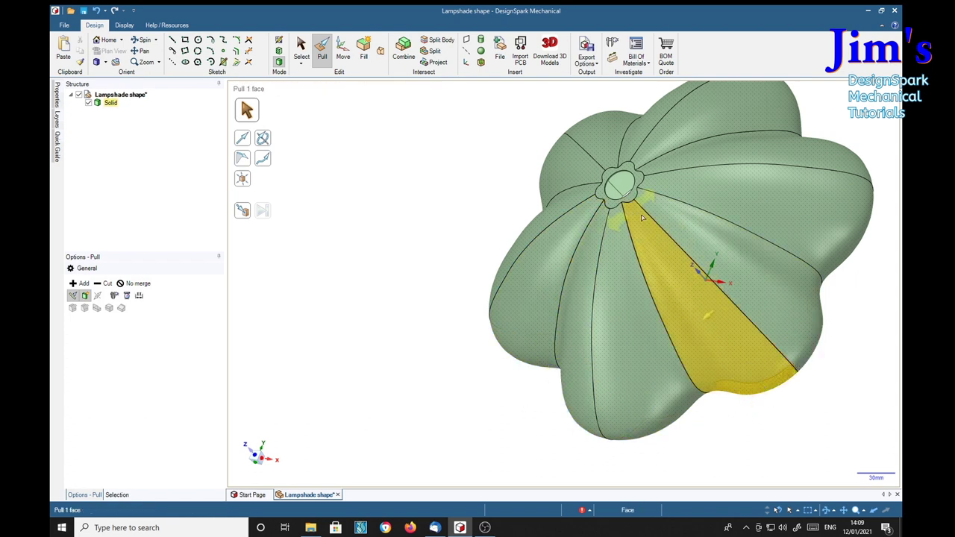
left_click(688, 355)
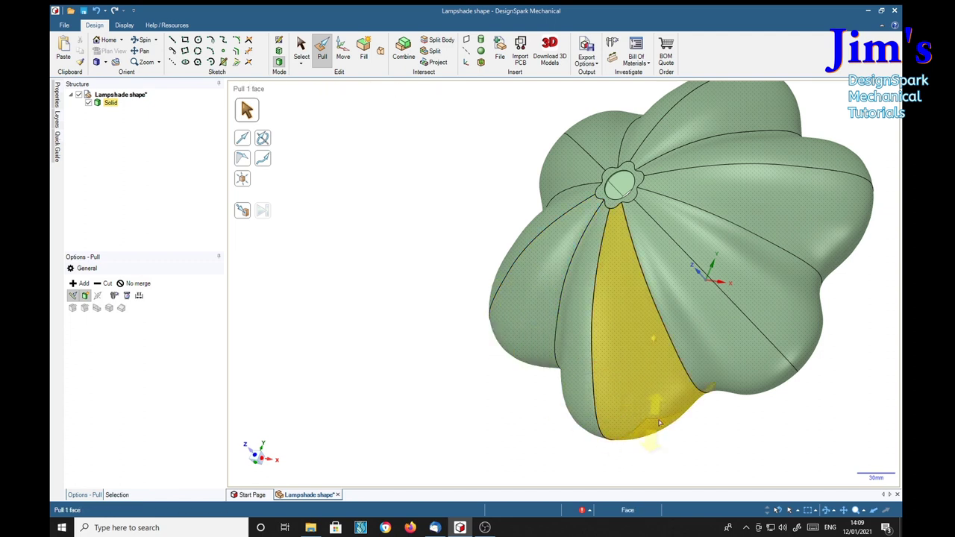
left_click(793, 283)
left_click(390, 380)
middle_click_drag(390, 380, 279, 253)
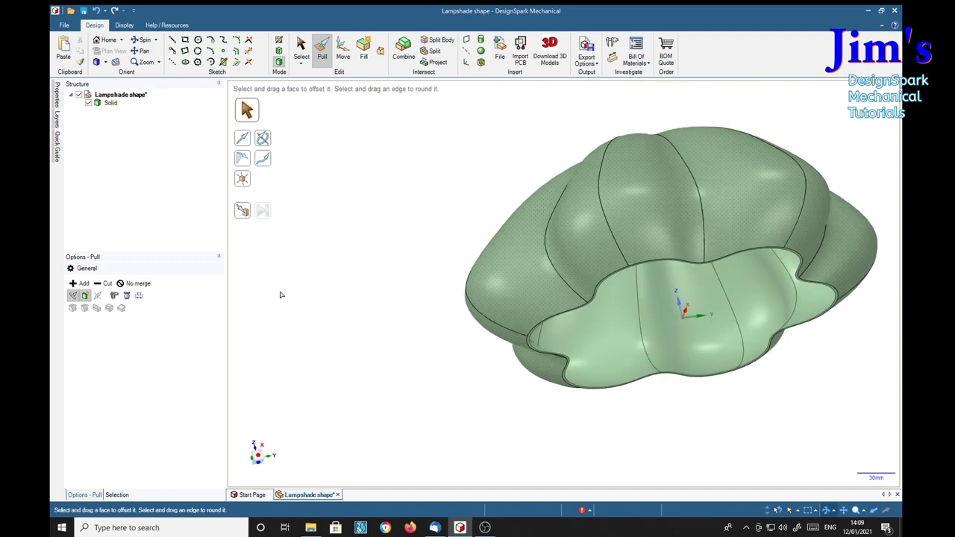
middle_click_drag(351, 364, 311, 370)
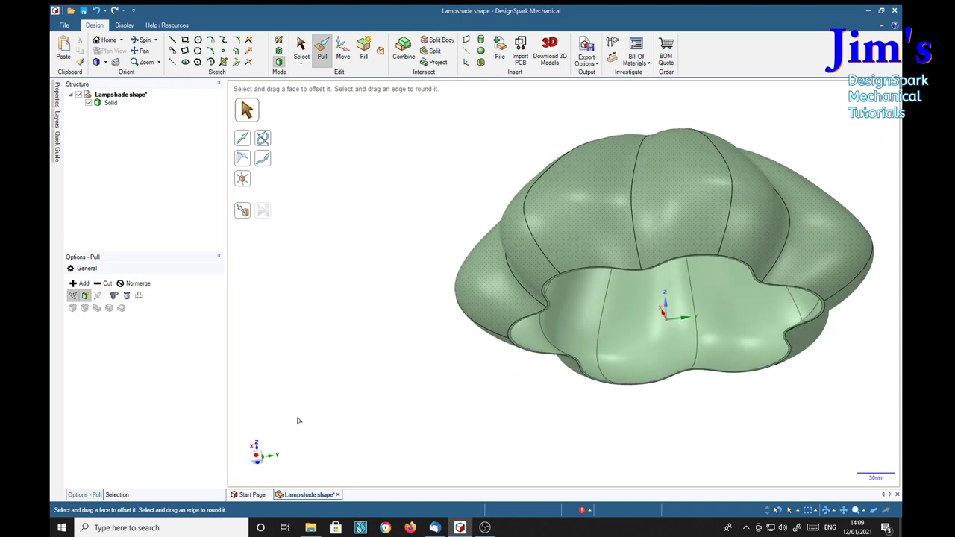